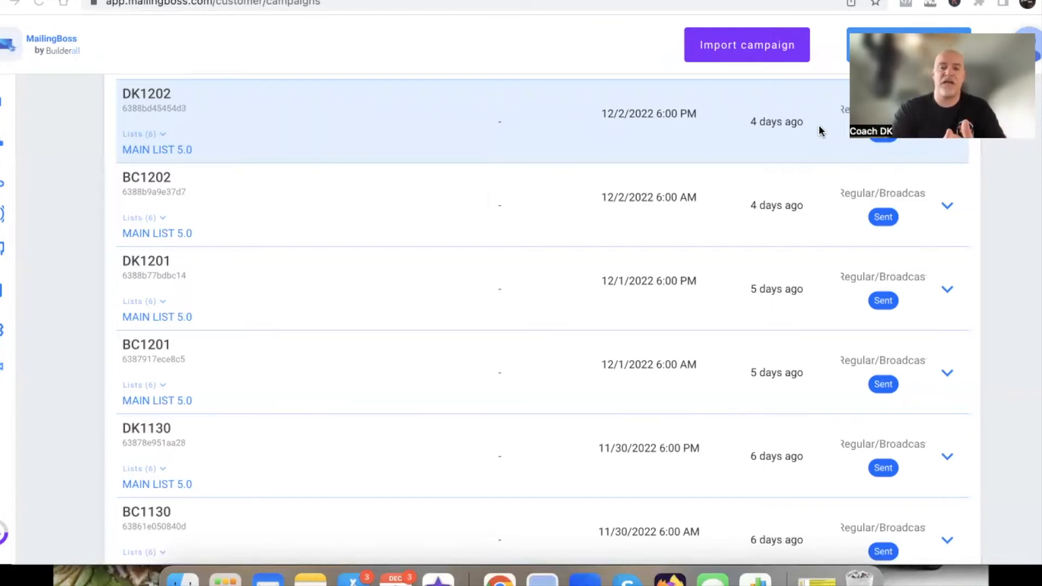
# Find the sent BC1202 broadcast of 12/2/2022 in the campaign list and open its overview
pyautogui.scroll(-8, 422, 387)
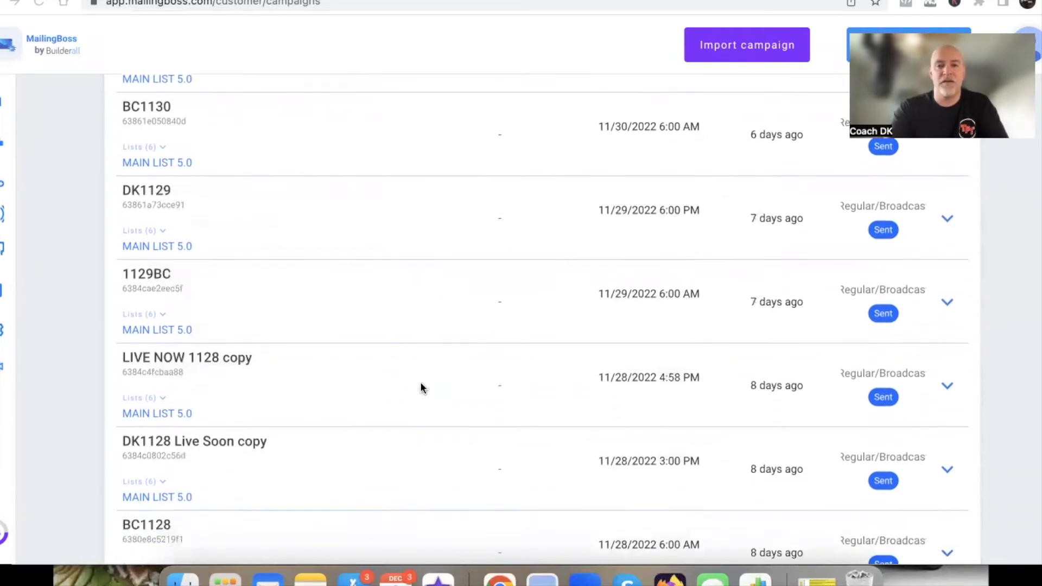
pyautogui.scroll(8, 421, 385)
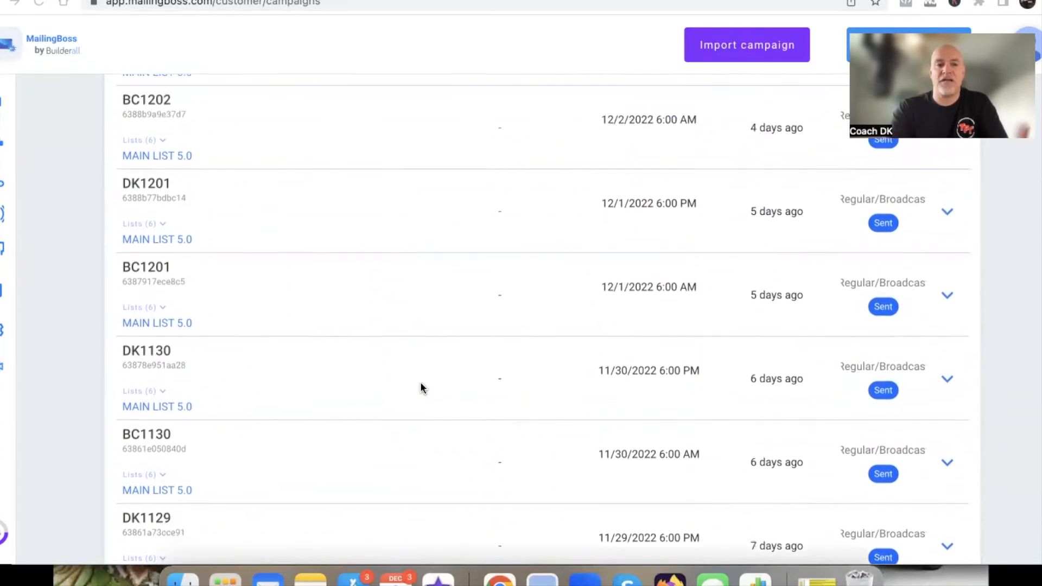
pyautogui.scroll(3, 421, 387)
pyautogui.scroll(-1, 421, 387)
pyautogui.scroll(-2, 421, 387)
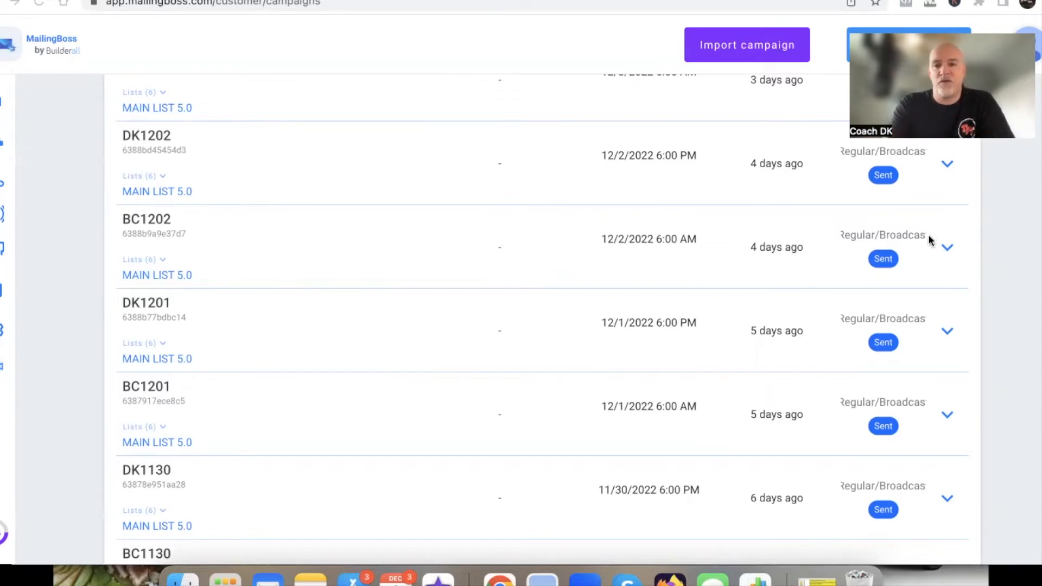
pyautogui.click(947, 248)
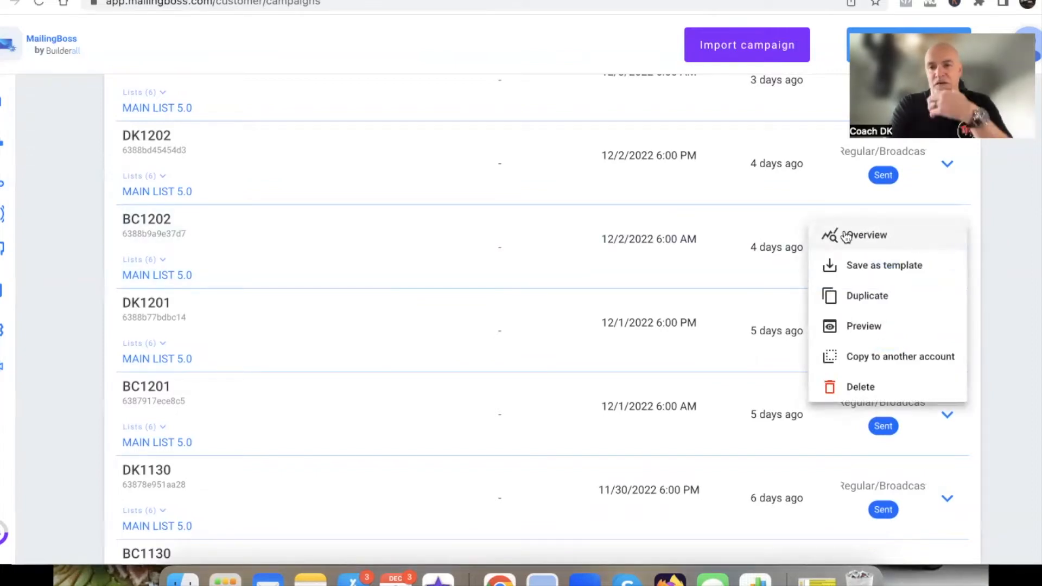
pyautogui.click(846, 237)
pyautogui.scroll(-1, 434, 317)
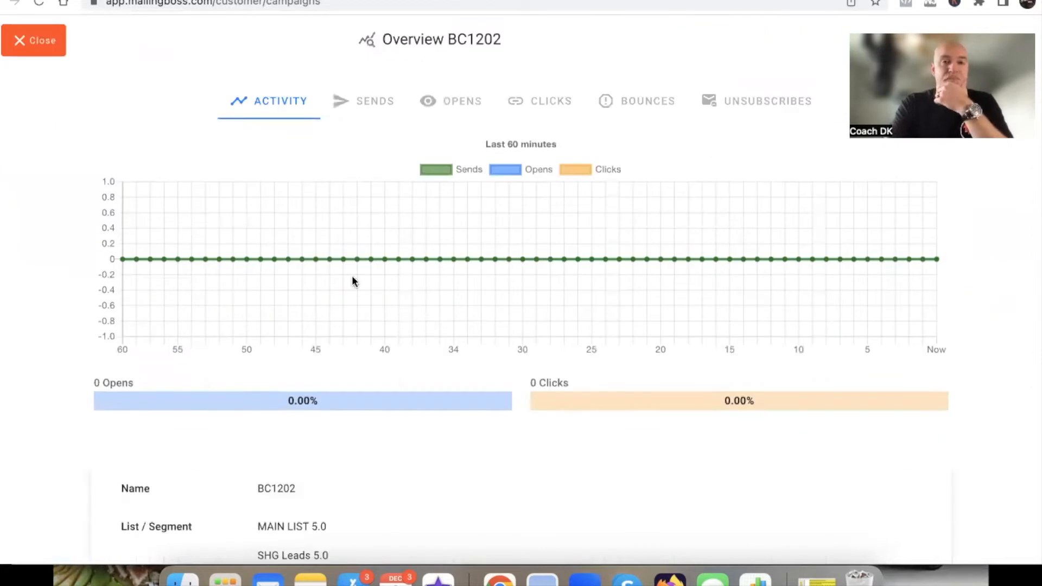
# Examine the open rate and click rate in the BC1202 campaign overview
pyautogui.moveTo(443, 39); pyautogui.dragTo(484, 40)
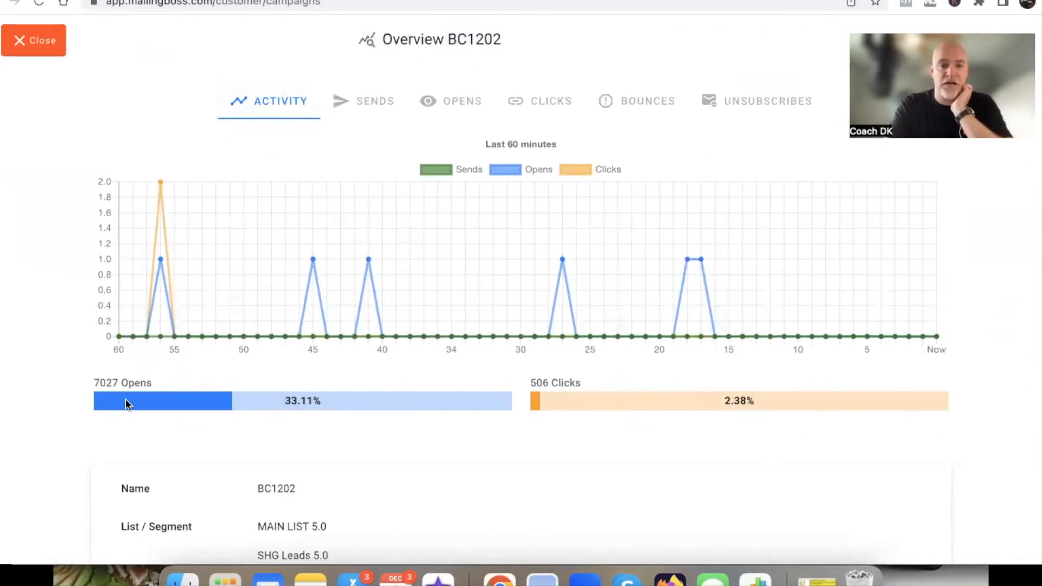
pyautogui.scroll(2, 76, 391)
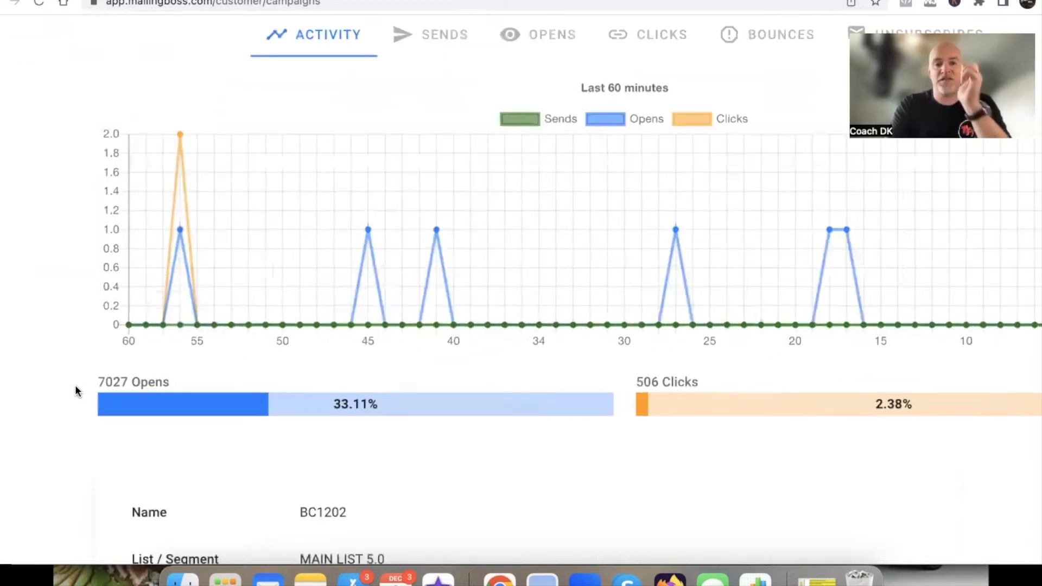
pyautogui.hscroll(1, 217, 428)
pyautogui.moveTo(293, 401); pyautogui.dragTo(362, 402)
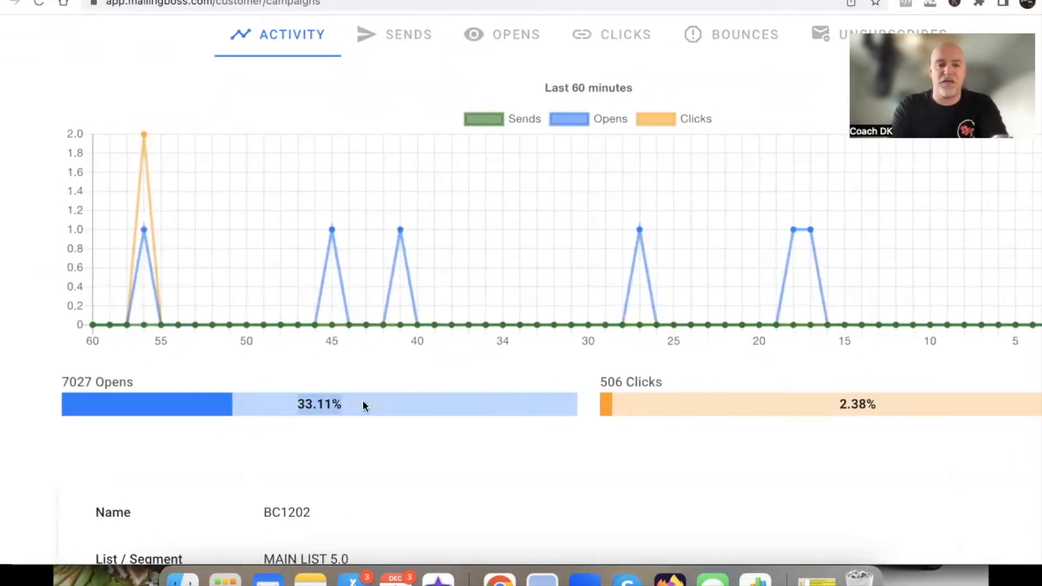
pyautogui.moveTo(841, 403); pyautogui.dragTo(893, 403)
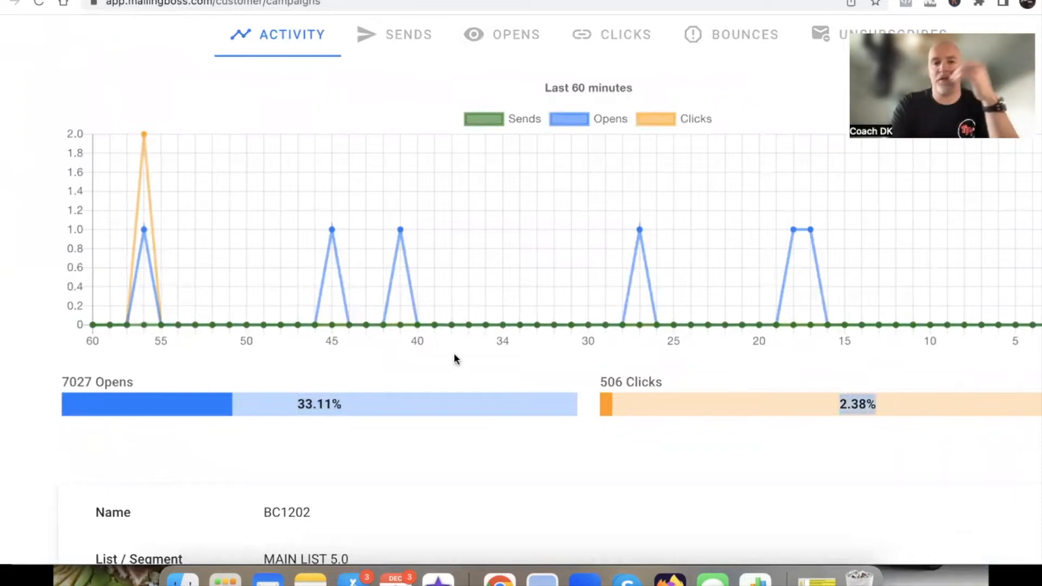
pyautogui.click(30, 356)
pyautogui.press('super+minus')
pyautogui.press('super+minus')
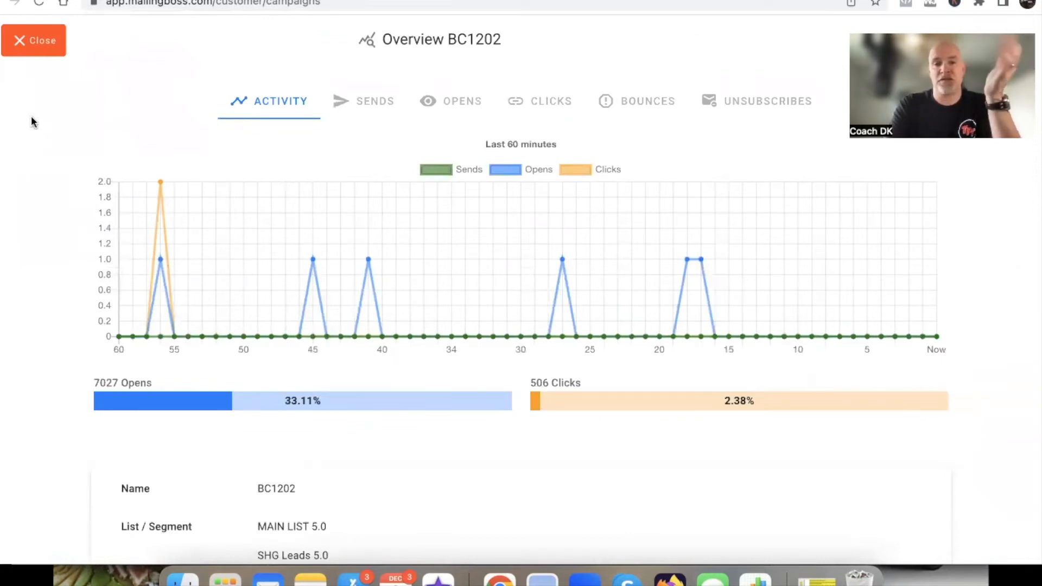
# Examine the campaign's recipient lists and mark the ENGAGED Tag segment filter and its tag condition in the overview
pyautogui.scroll(-1, 33, 121)
pyautogui.scroll(-7, 31, 121)
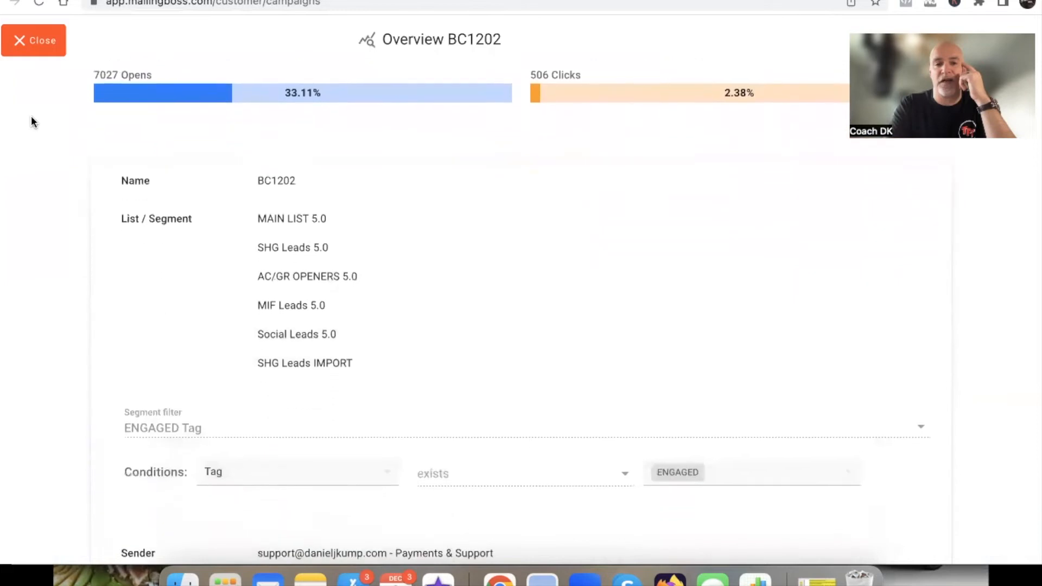
pyautogui.scroll(3, 31, 122)
pyautogui.scroll(-2, 31, 122)
pyautogui.hscroll(3, 31, 115)
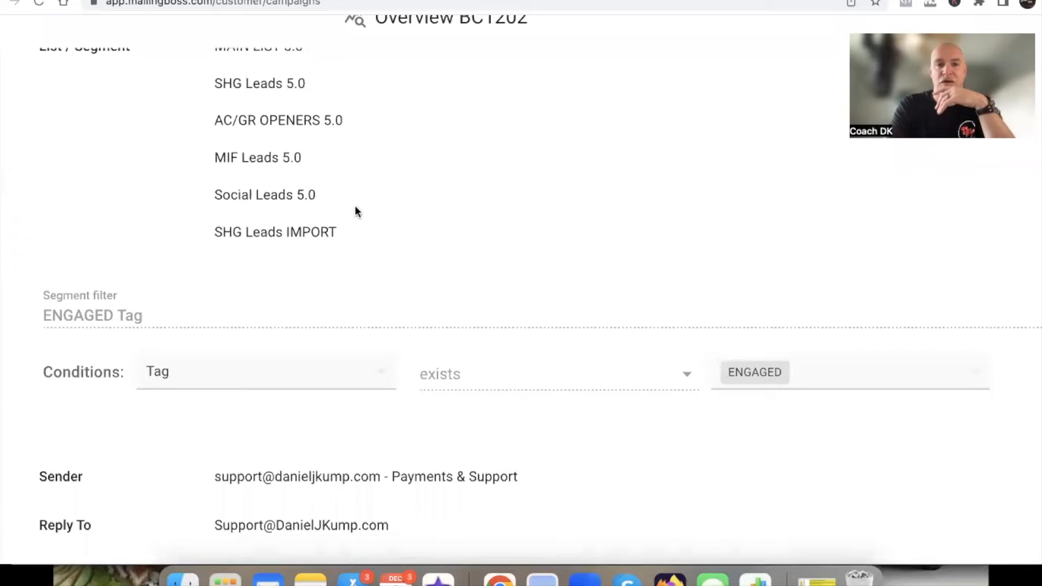
pyautogui.moveTo(104, 268)
pyautogui.mouseDown()
pyautogui.moveTo(37, 271)
pyautogui.moveTo(84, 326)
pyautogui.moveTo(201, 304)
pyautogui.moveTo(95, 269)
pyautogui.mouseUp()
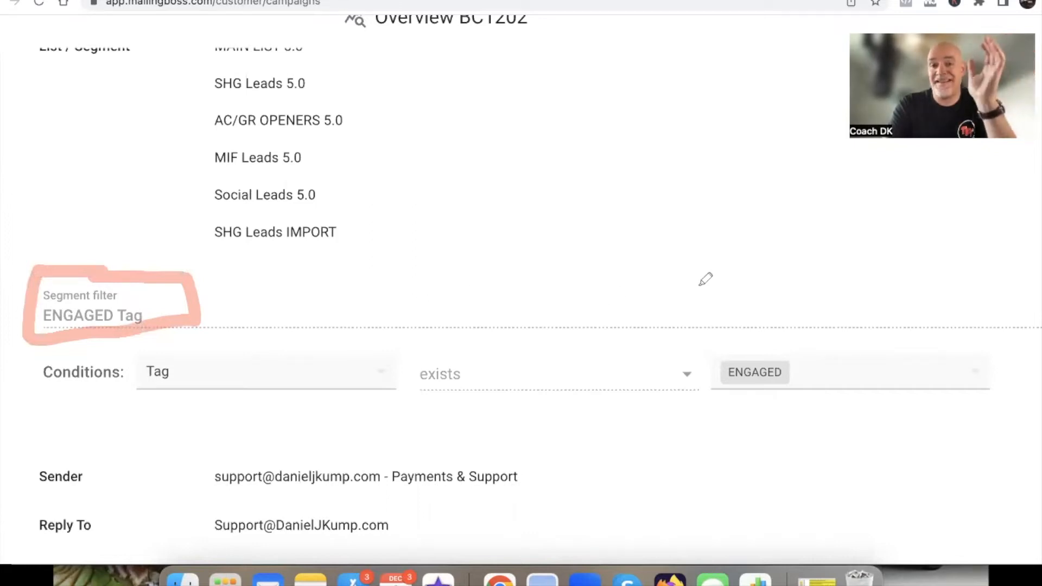
pyautogui.moveTo(752, 337)
pyautogui.mouseDown()
pyautogui.moveTo(674, 336)
pyautogui.moveTo(847, 415)
pyautogui.moveTo(721, 311)
pyautogui.mouseUp()
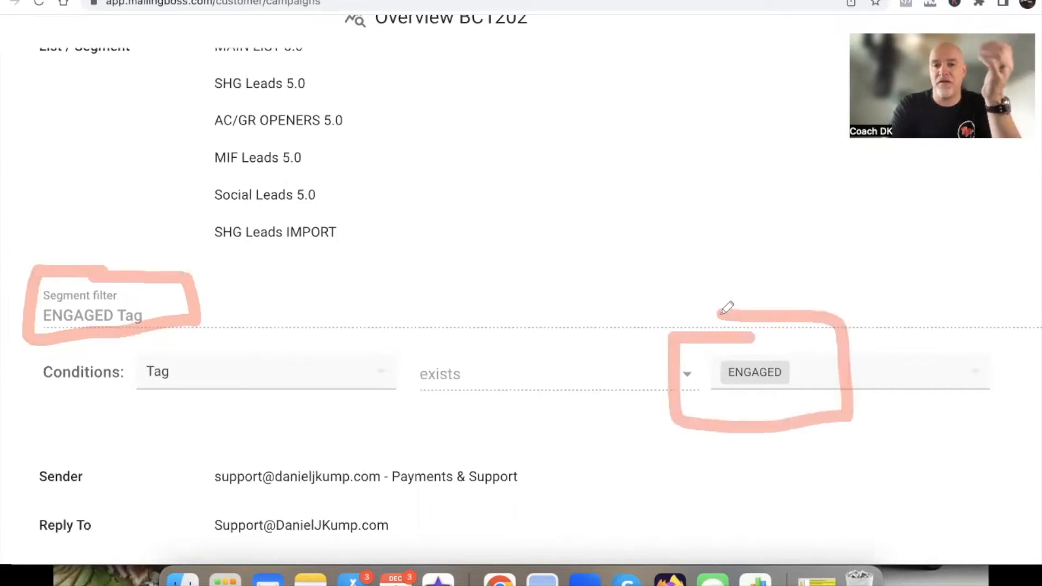
pyautogui.moveTo(122, 402); pyautogui.dragTo(243, 401)
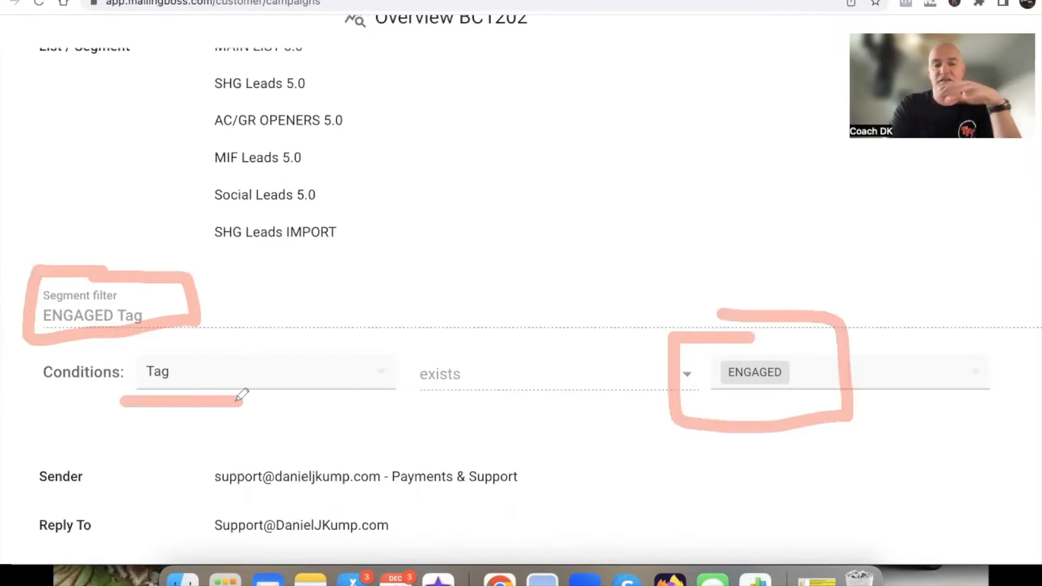
pyautogui.moveTo(407, 402); pyautogui.dragTo(512, 402)
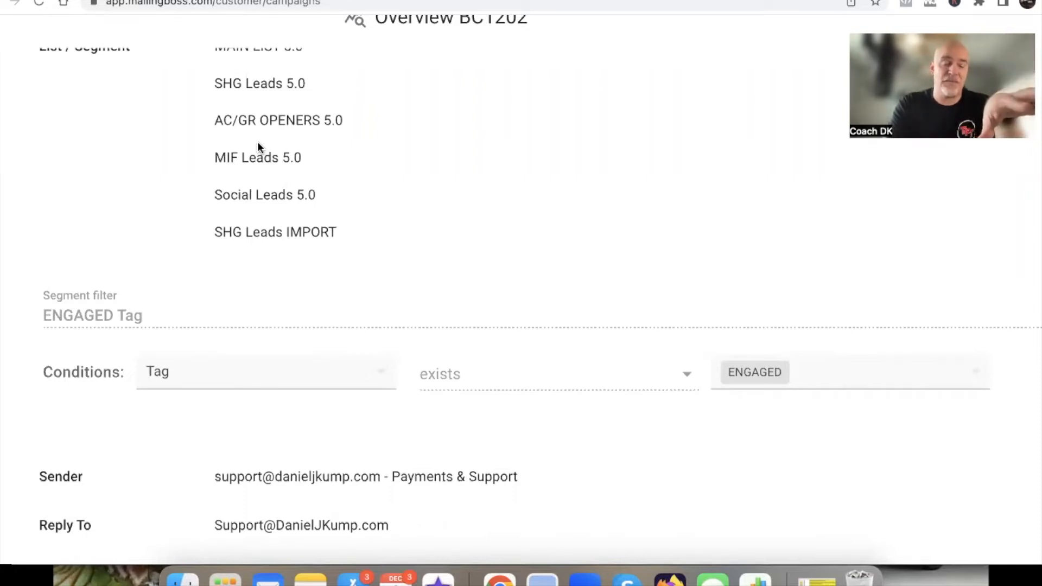
# Review the campaign's opens and clicks again and close the BC1202 overview
pyautogui.scroll(7, 174, 228)
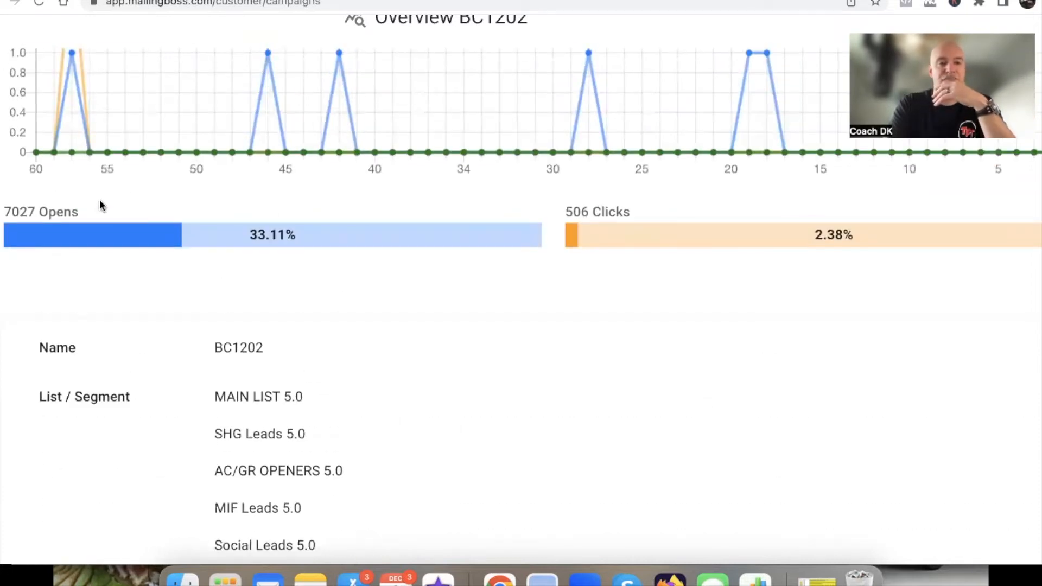
pyautogui.scroll(-3, 100, 200)
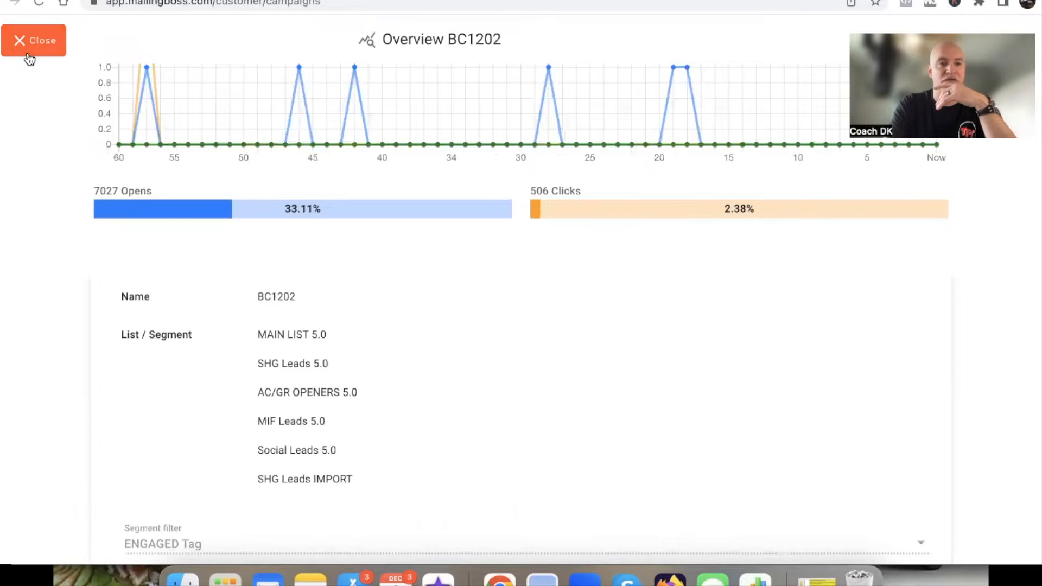
pyautogui.click(30, 58)
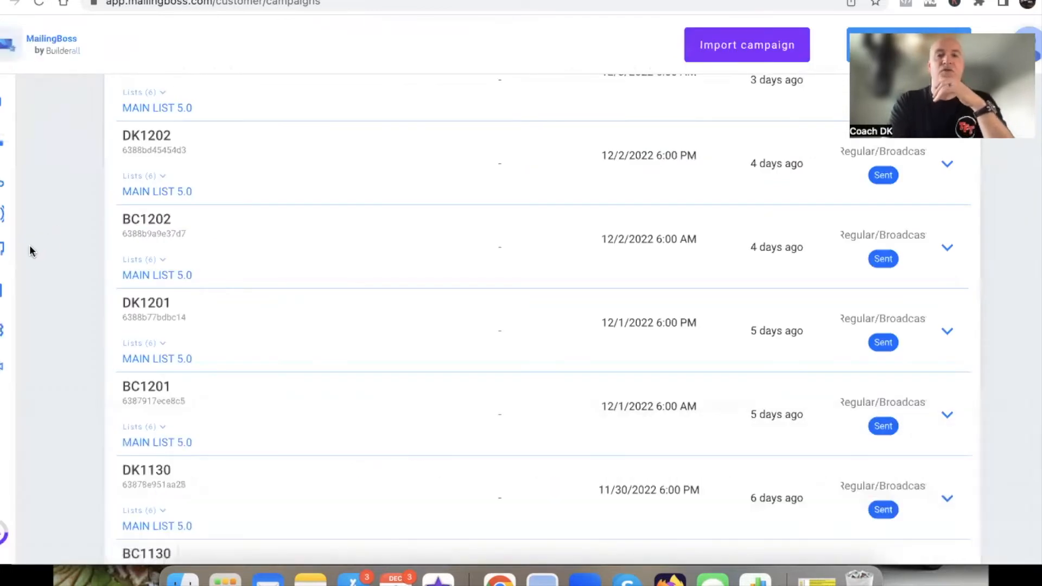
# Go to the workflow section and start creating a new workflow
pyautogui.moveTo(22, 252)
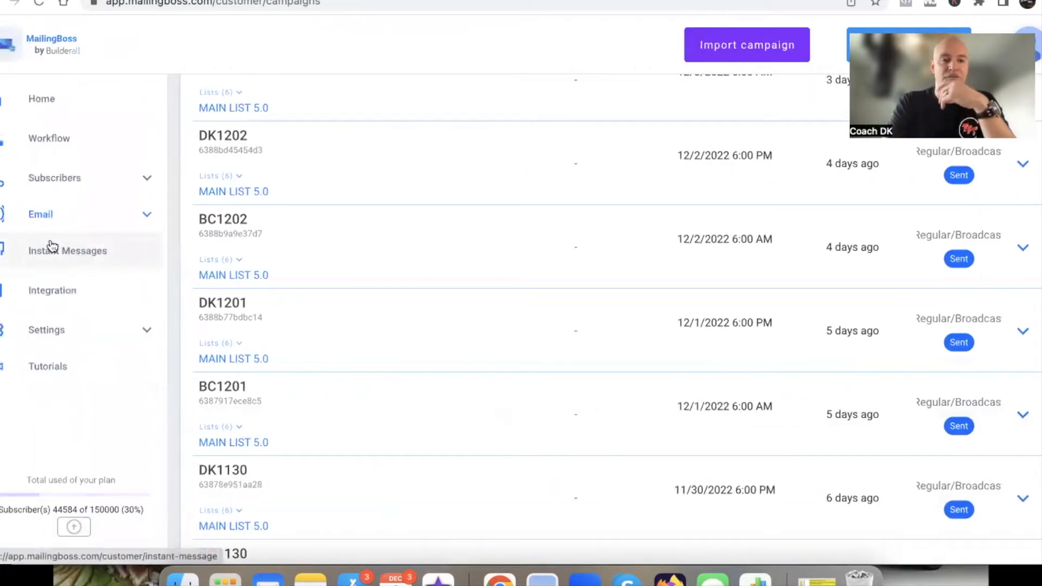
pyautogui.click(70, 215)
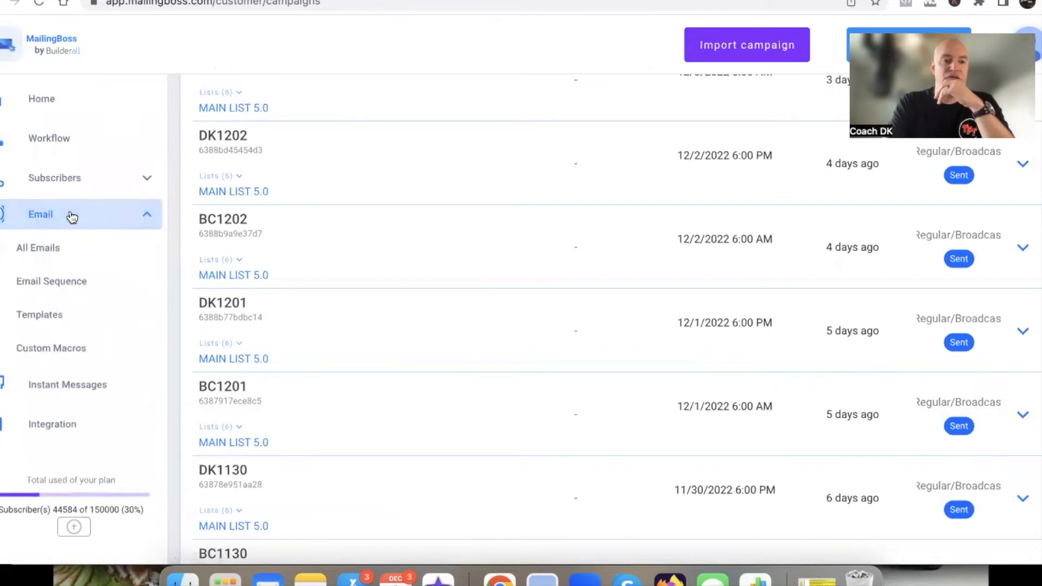
pyautogui.click(65, 141)
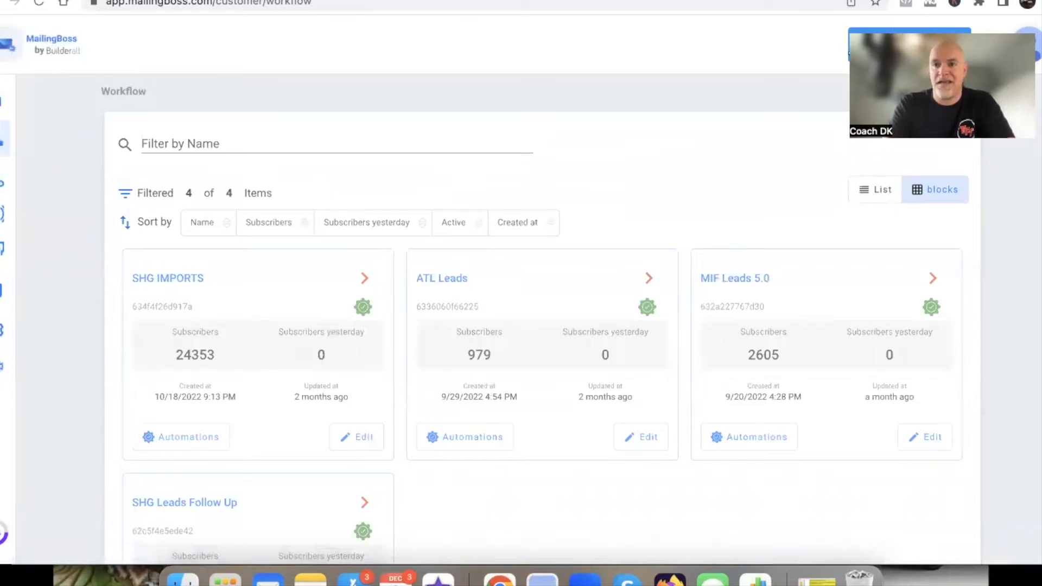
pyautogui.click(910, 44)
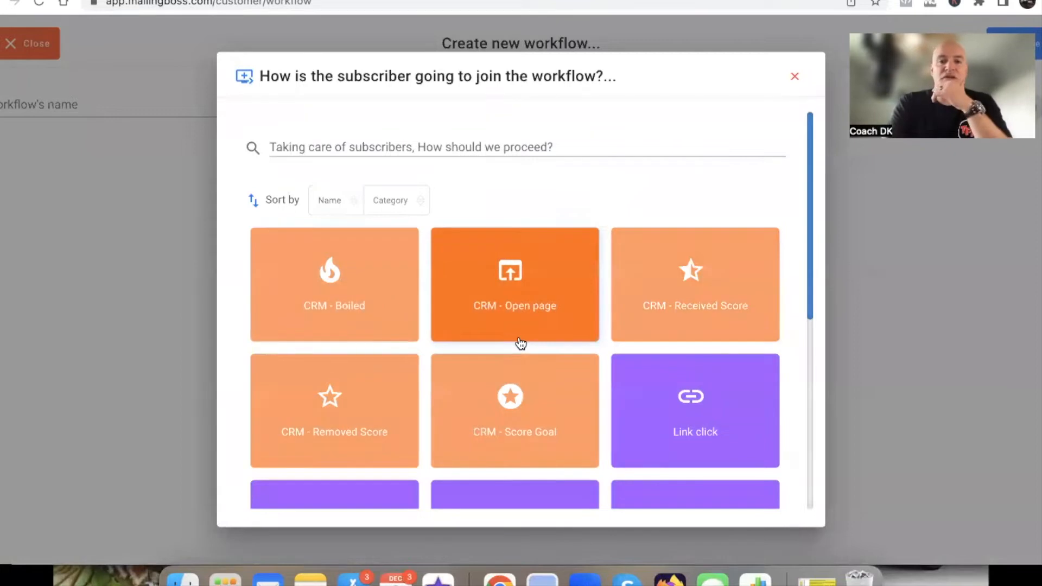
# Add an "On subscribed at" trigger for the SHG Leads IMPORT list with Any Form and save it
pyautogui.scroll(-3, 458, 365)
pyautogui.scroll(-1, 459, 367)
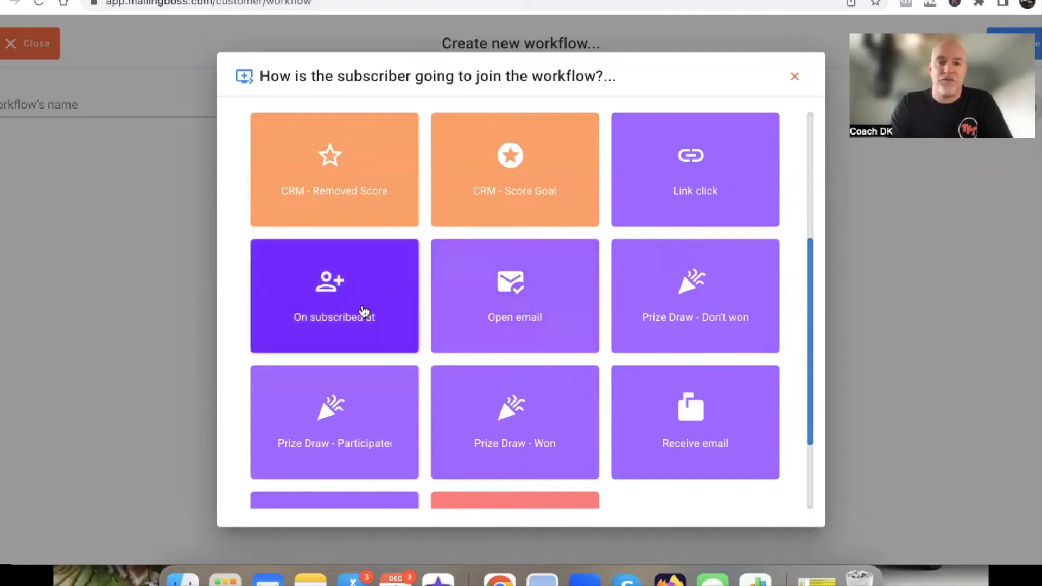
pyautogui.click(328, 313)
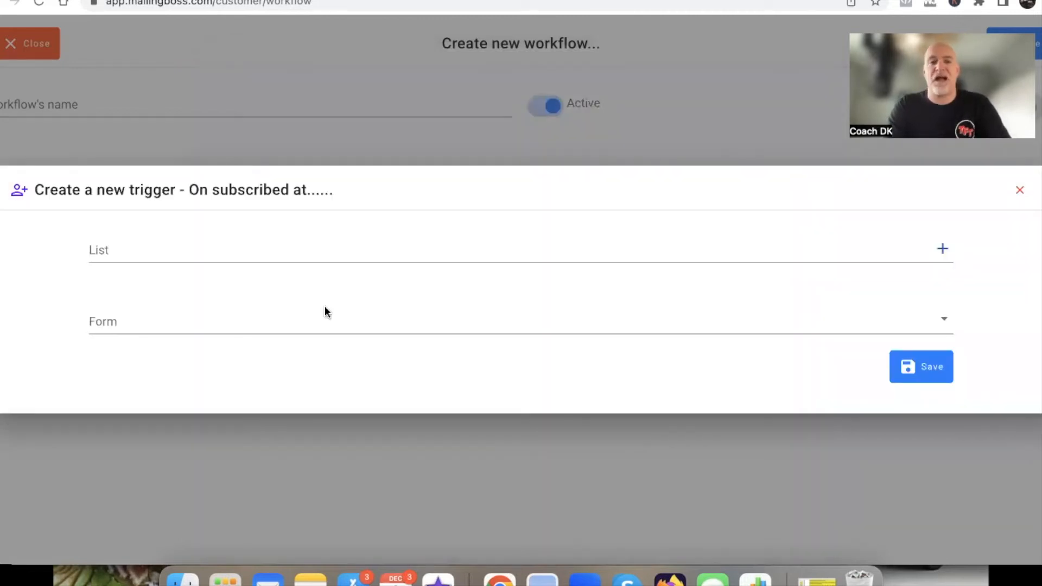
pyautogui.click(284, 251)
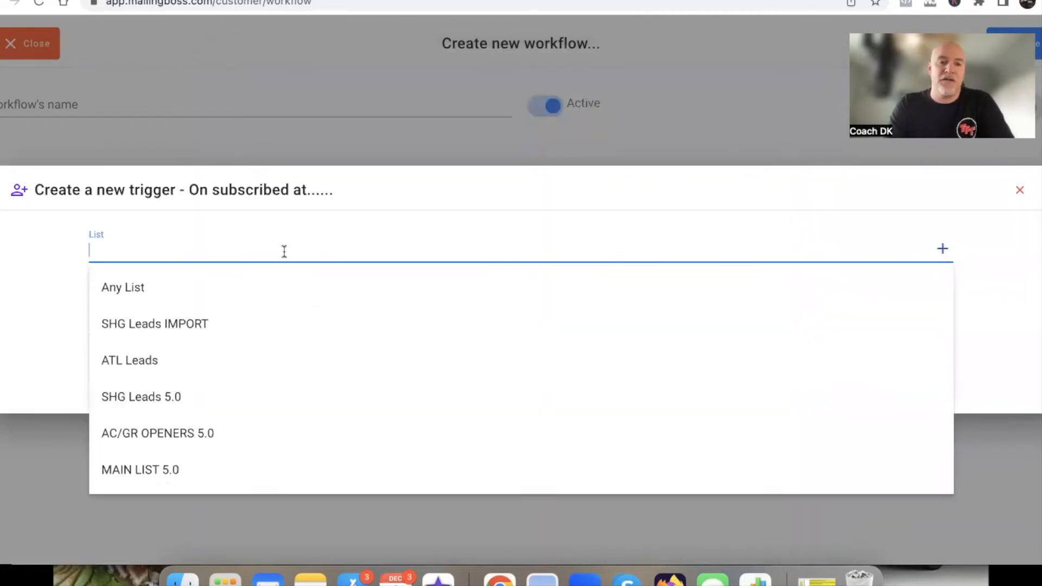
pyautogui.click(174, 325)
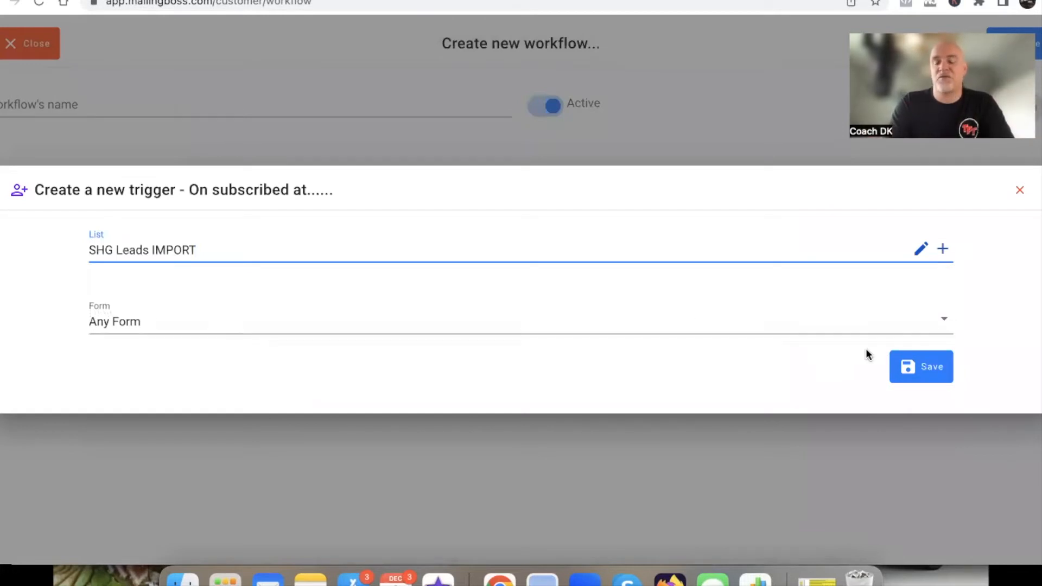
pyautogui.click(916, 369)
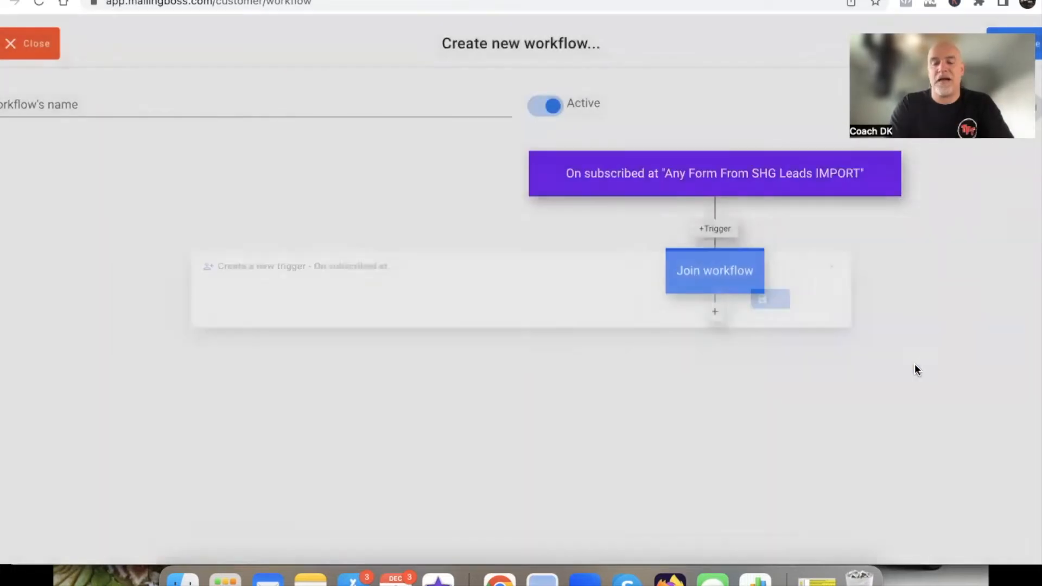
# Name the new workflow "YT TEST DEMO"
pyautogui.hscroll(5, 698, 319)
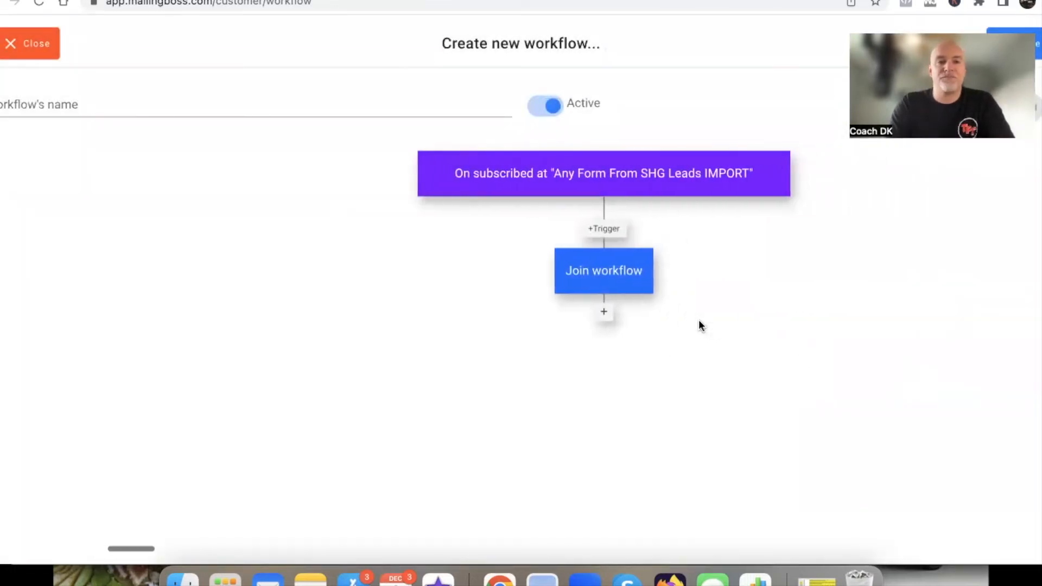
pyautogui.click(59, 102)
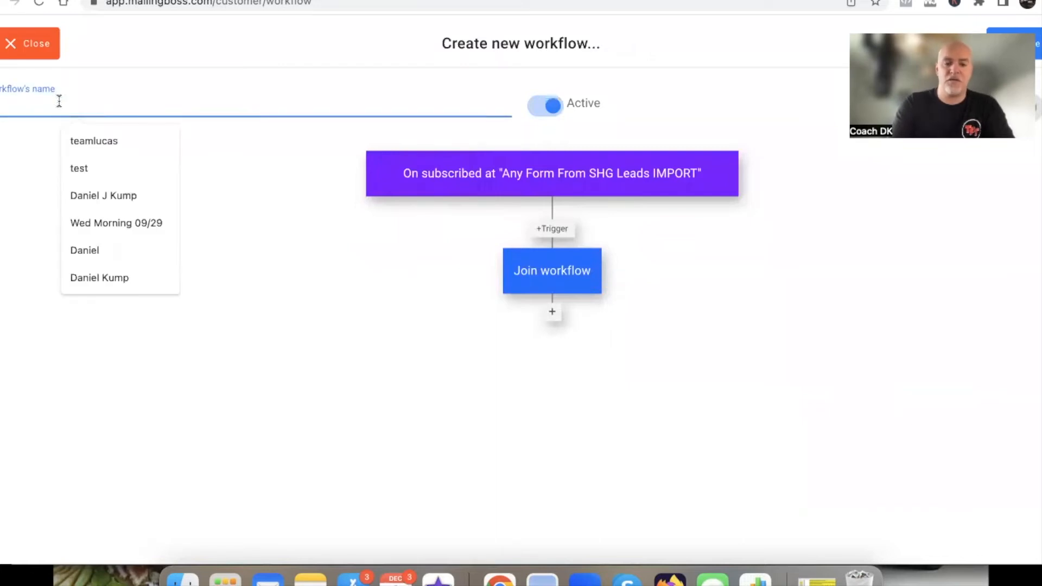
pyautogui.write('YT TE')
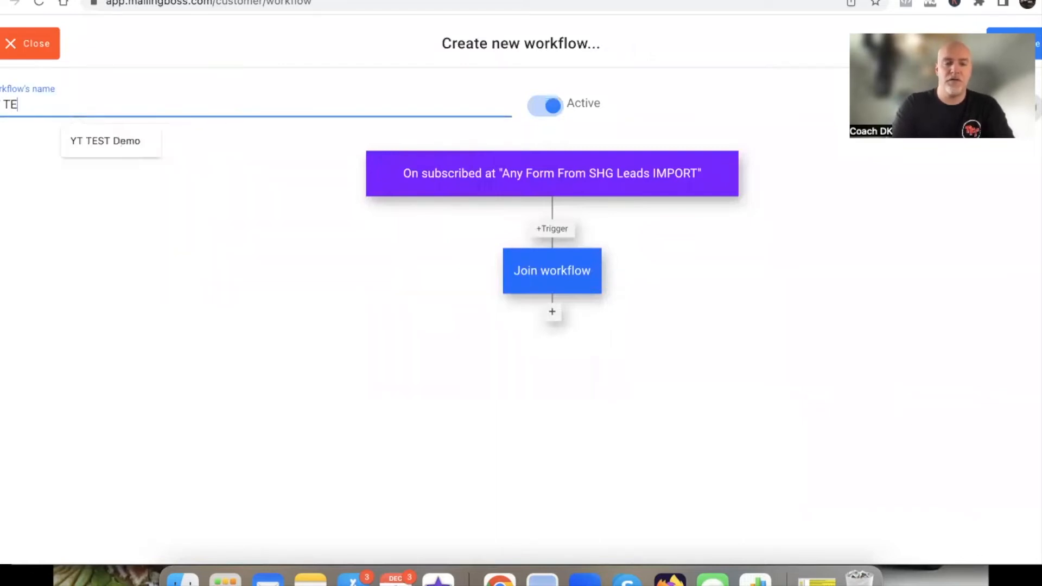
pyautogui.write('ST DEMO')
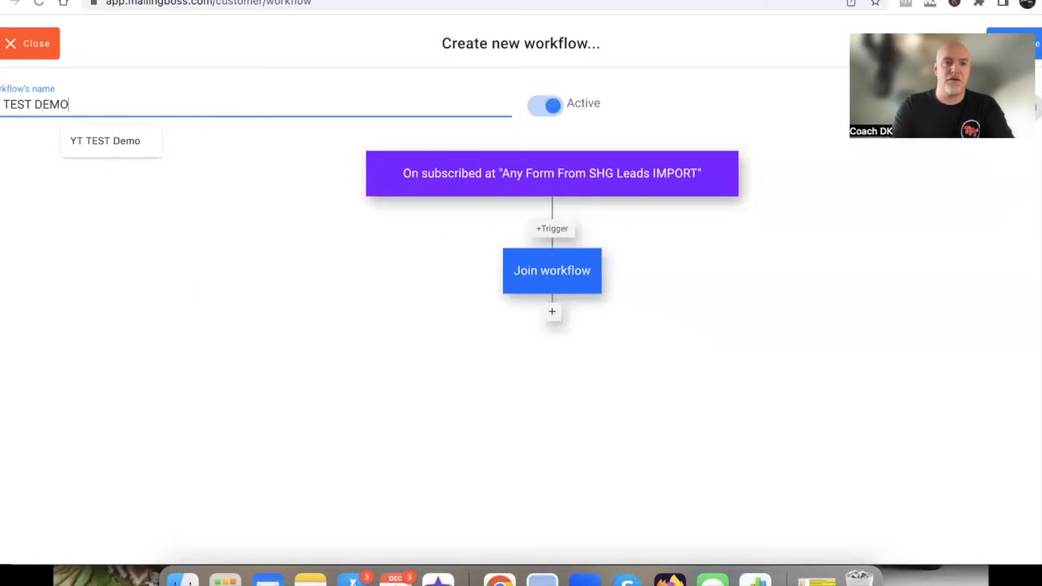
pyautogui.click(261, 253)
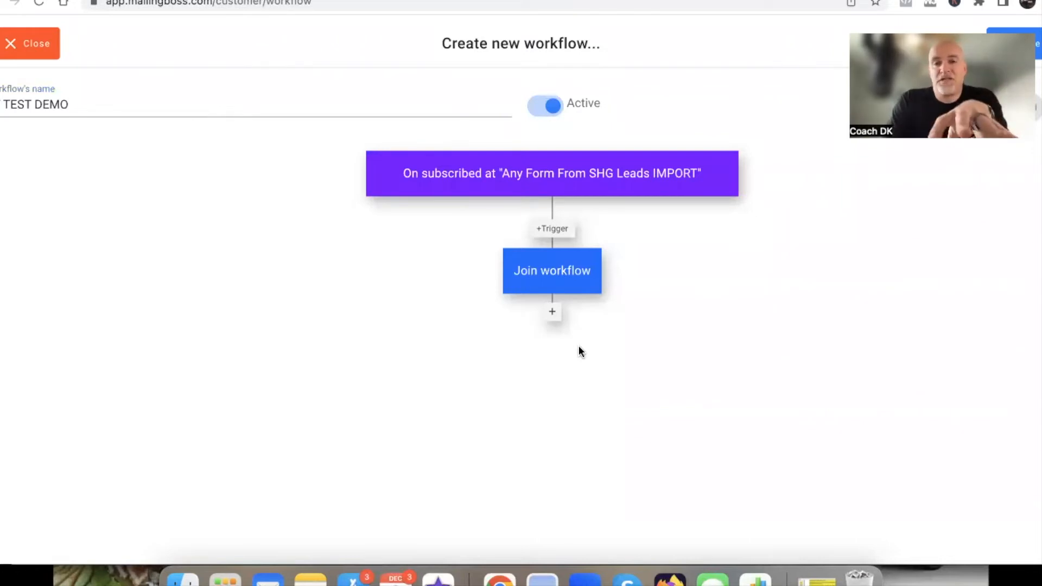
# Start a Send campaign action directly after the Join workflow block
pyautogui.click(551, 320)
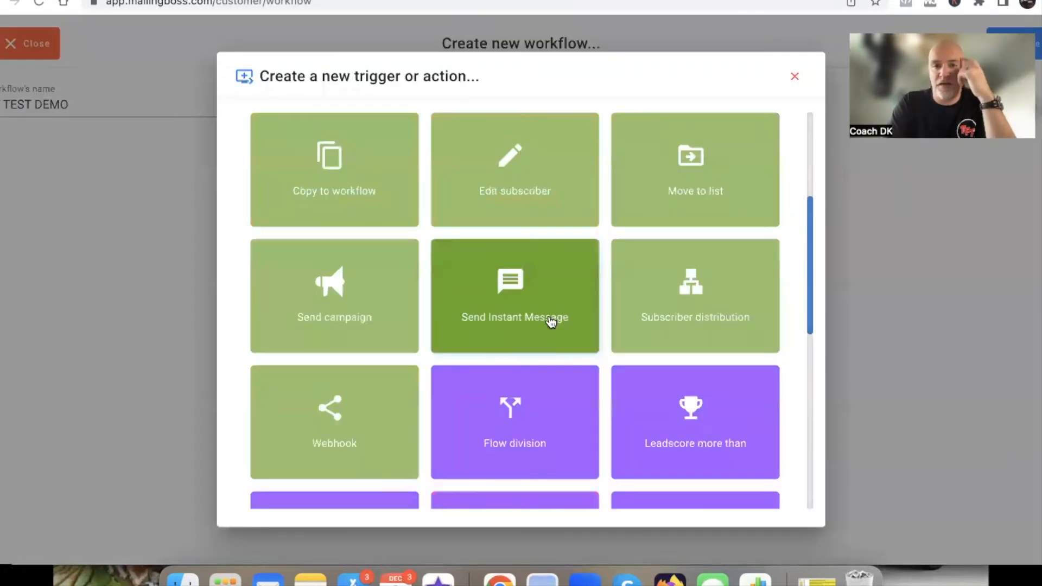
pyautogui.scroll(3, 518, 312)
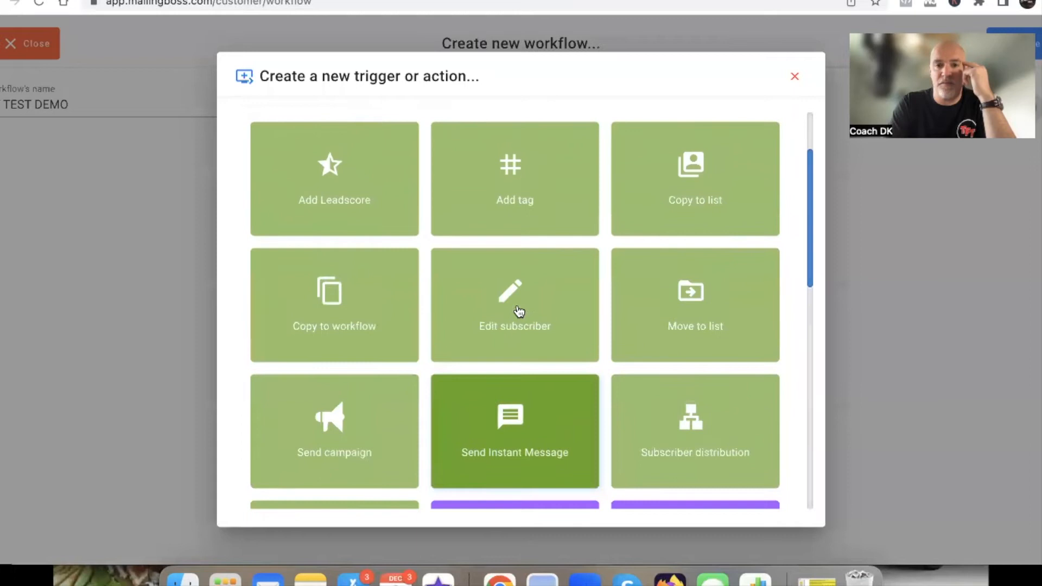
pyautogui.scroll(2, 520, 311)
pyautogui.scroll(-4, 520, 311)
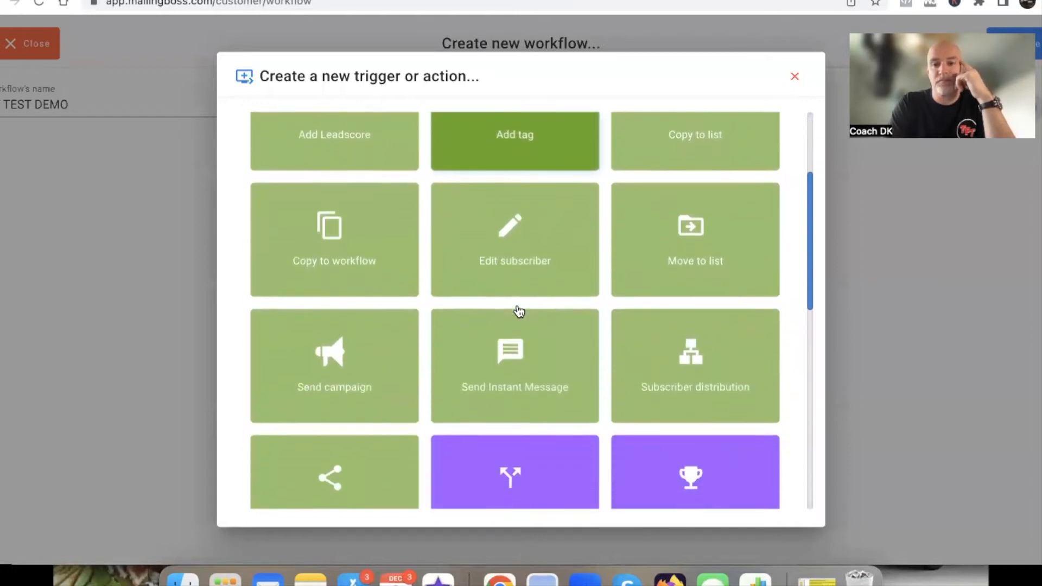
pyautogui.scroll(-5, 519, 311)
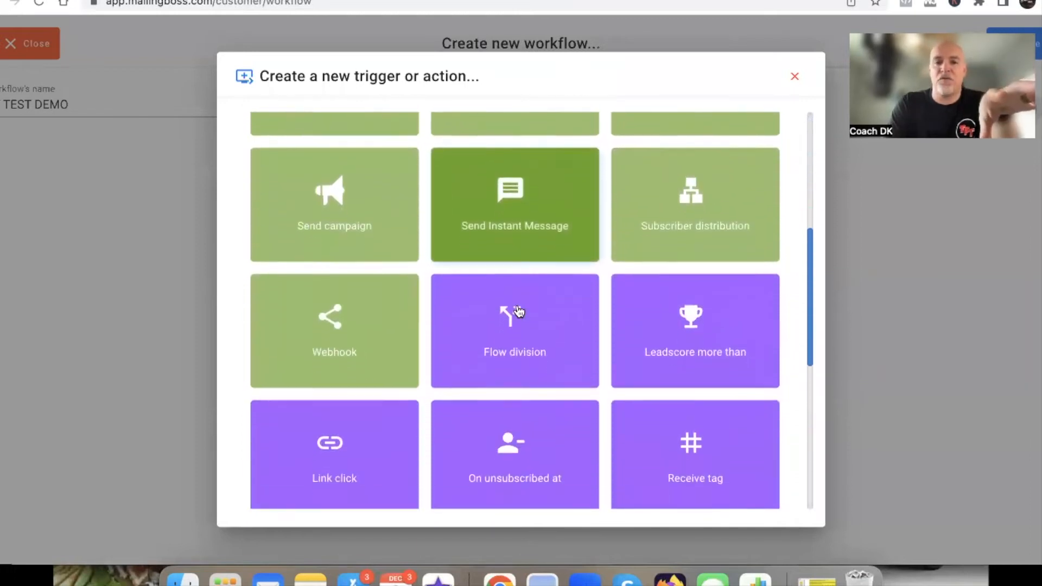
pyautogui.scroll(-5, 520, 311)
pyautogui.scroll(10, 519, 311)
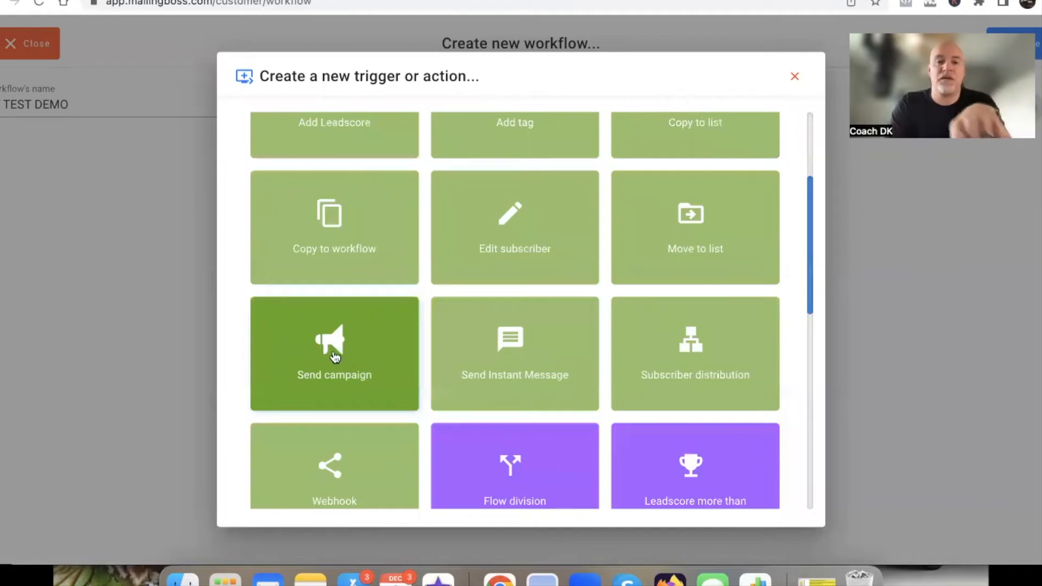
pyautogui.click(335, 356)
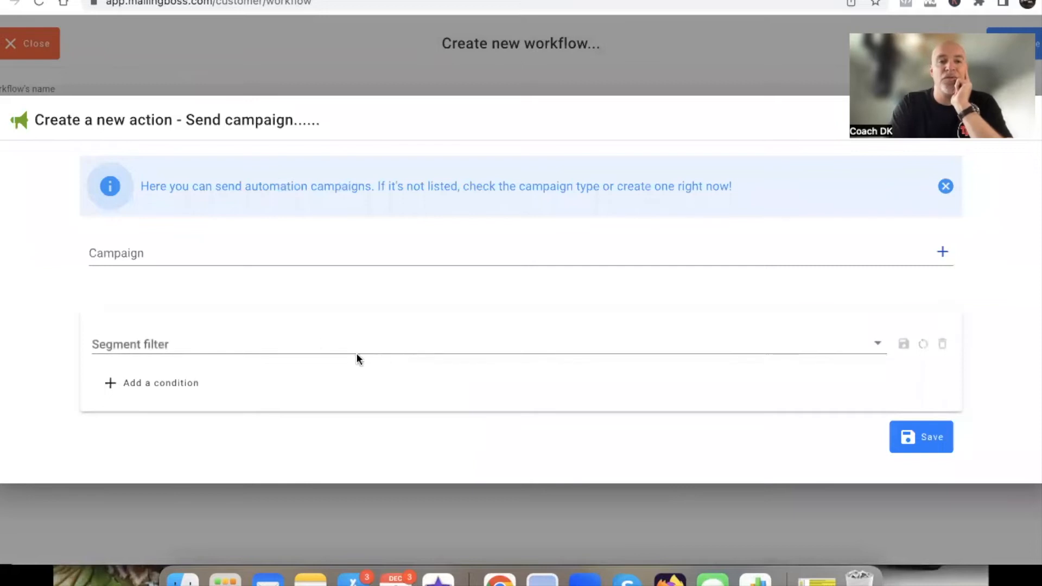
# Choose SHG IMPORT FU1 (Sending) as the campaign to send and save the action
pyautogui.click(255, 253)
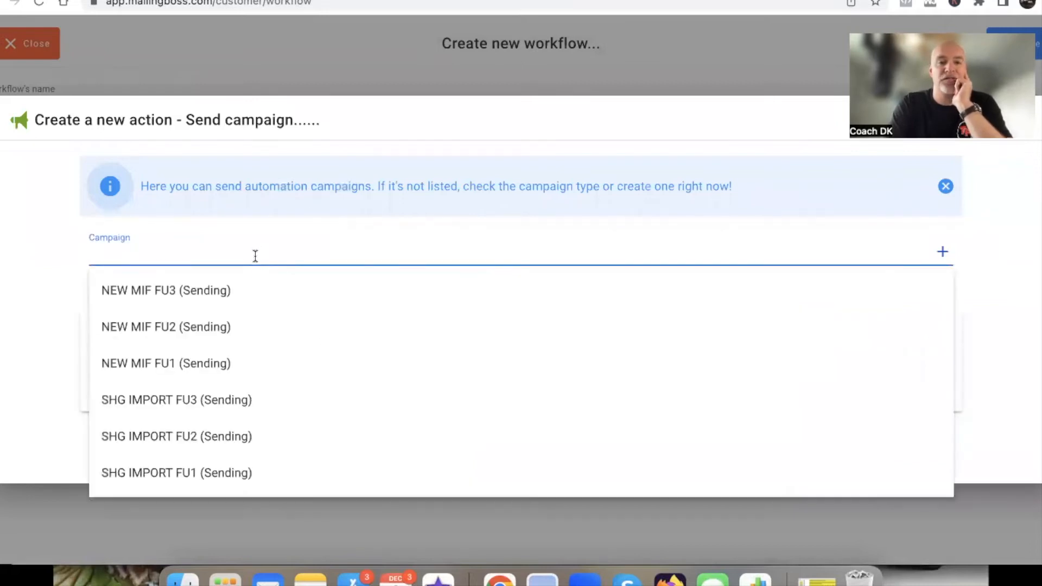
pyautogui.scroll(-2, 250, 372)
pyautogui.scroll(1, 250, 372)
pyautogui.scroll(-2, 250, 374)
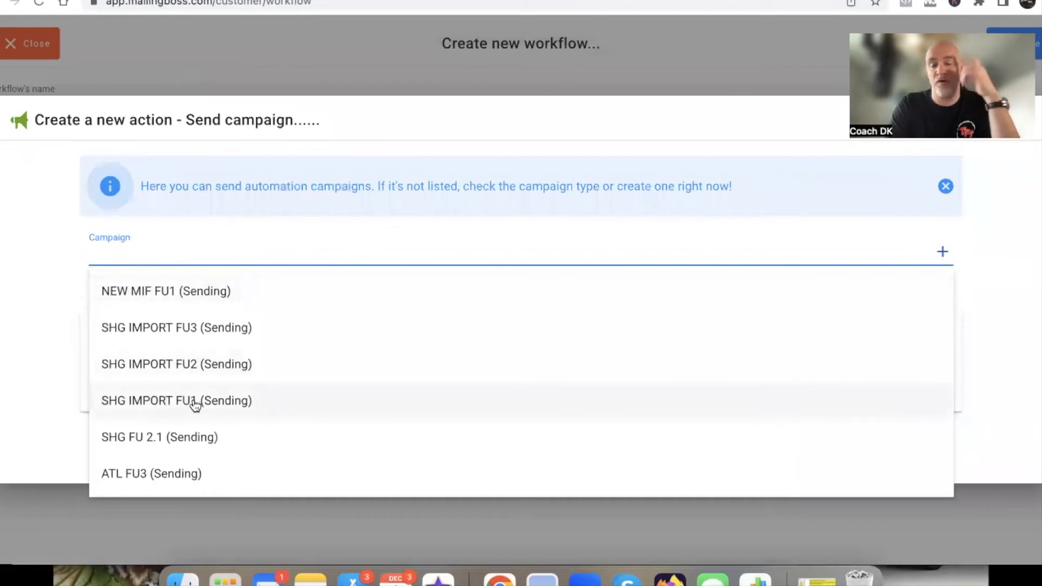
pyautogui.click(195, 403)
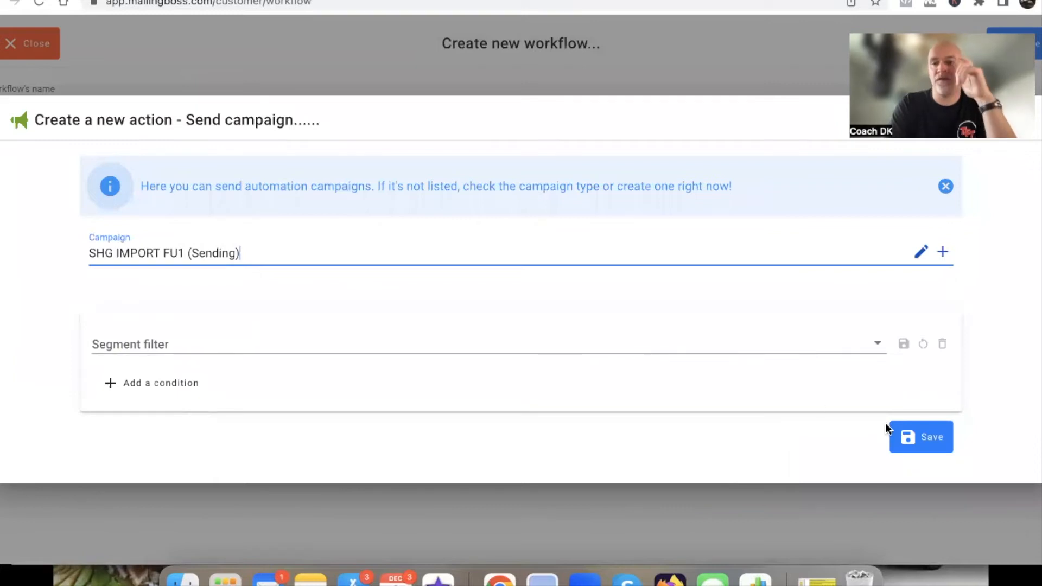
pyautogui.click(917, 435)
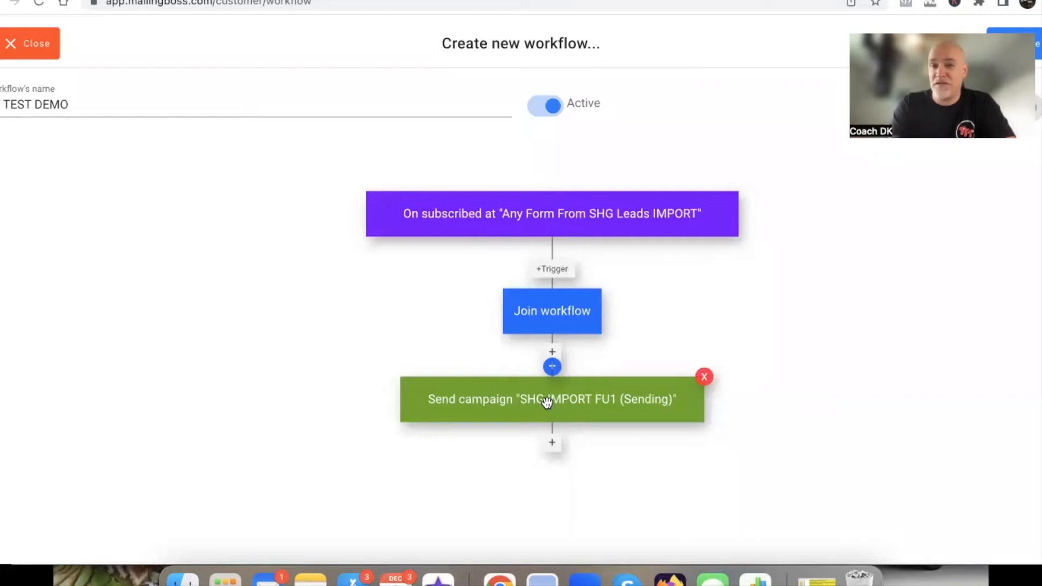
# Add a Wait action of 1 Day(s) after the Send campaign block and save it
pyautogui.scroll(-3, 547, 402)
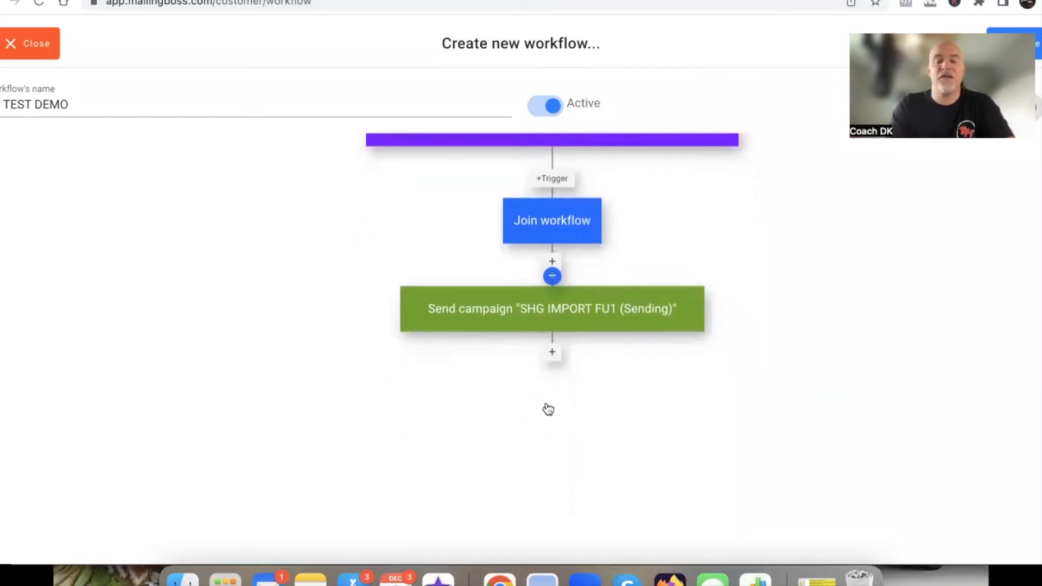
pyautogui.click(552, 357)
pyautogui.scroll(-8, 533, 366)
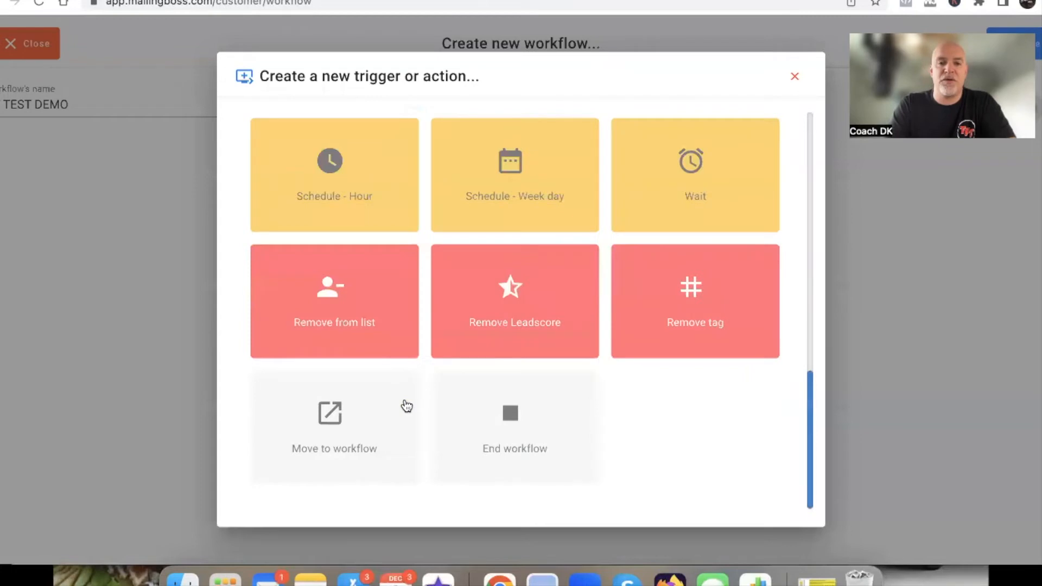
pyautogui.scroll(3, 407, 406)
pyautogui.scroll(1, 406, 406)
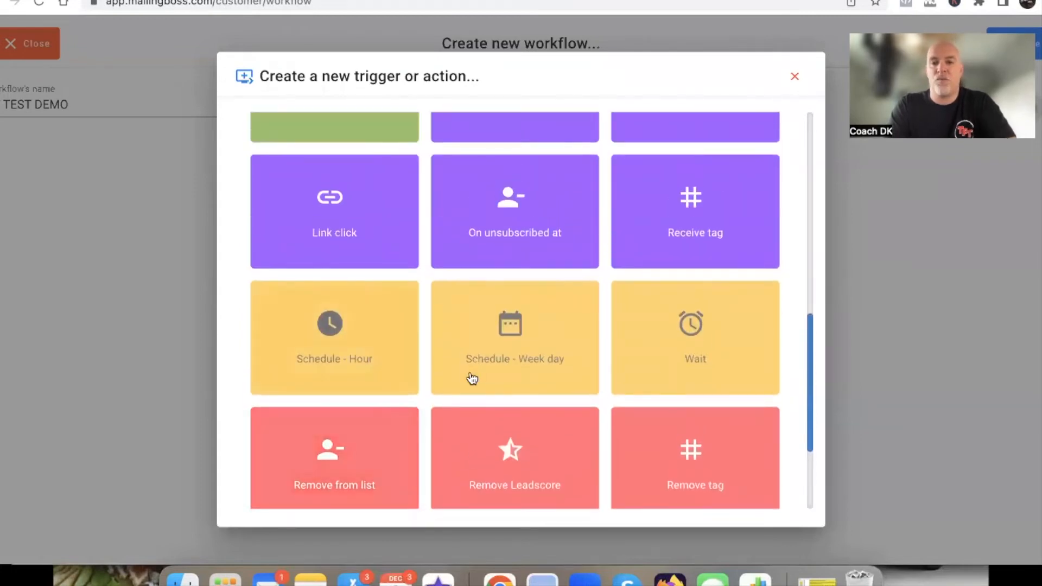
pyautogui.click(668, 361)
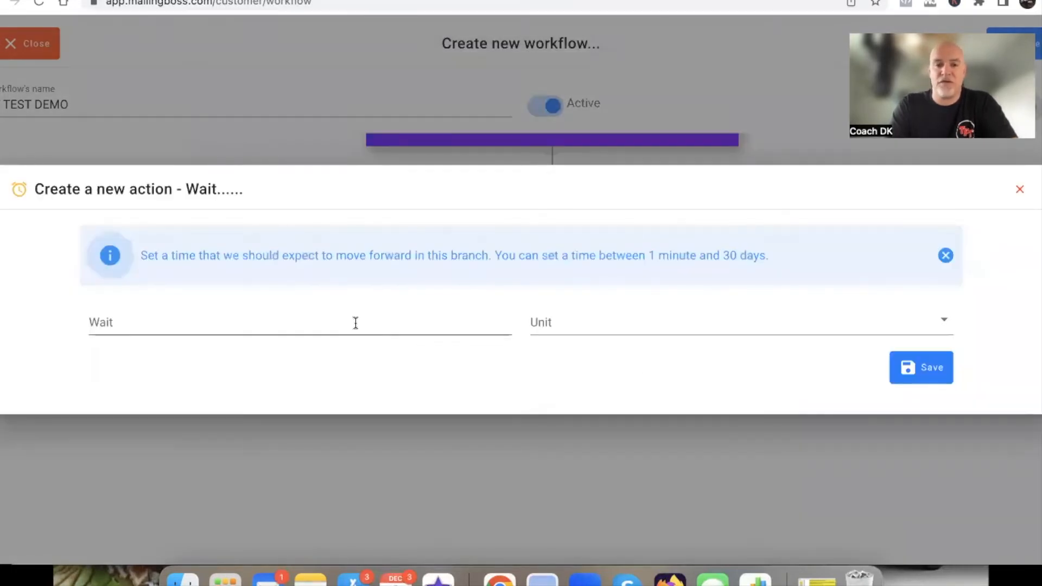
pyautogui.click(279, 324)
pyautogui.write('1')
pyautogui.click(567, 328)
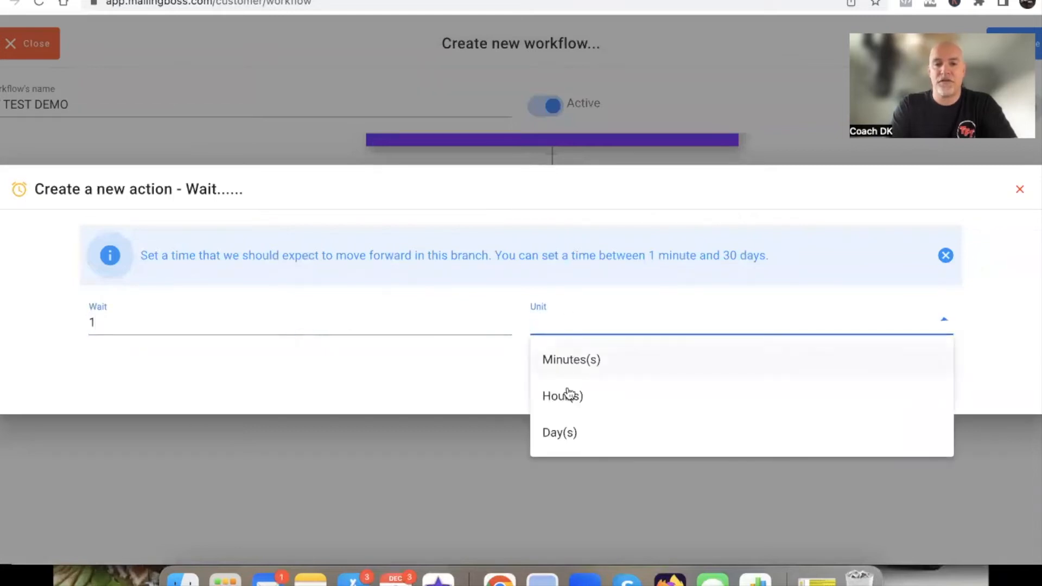
pyautogui.click(559, 434)
pyautogui.click(907, 371)
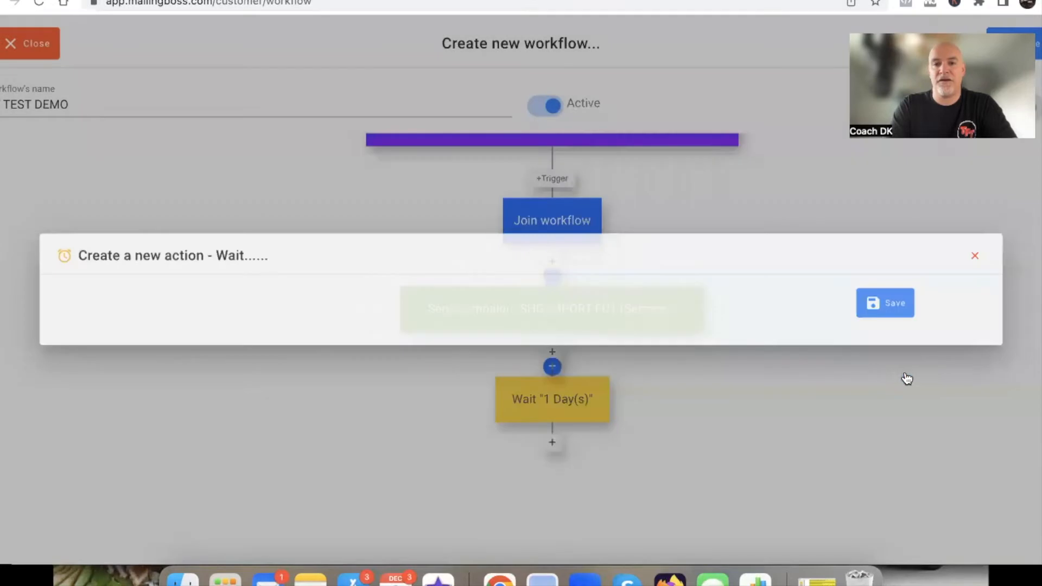
# Move the Wait block further down to leave space below the Send campaign block
pyautogui.moveTo(548, 400); pyautogui.dragTo(547, 470)
pyautogui.scroll(-2, 417, 439)
pyautogui.scroll(-1, 418, 439)
pyautogui.scroll(1, 418, 440)
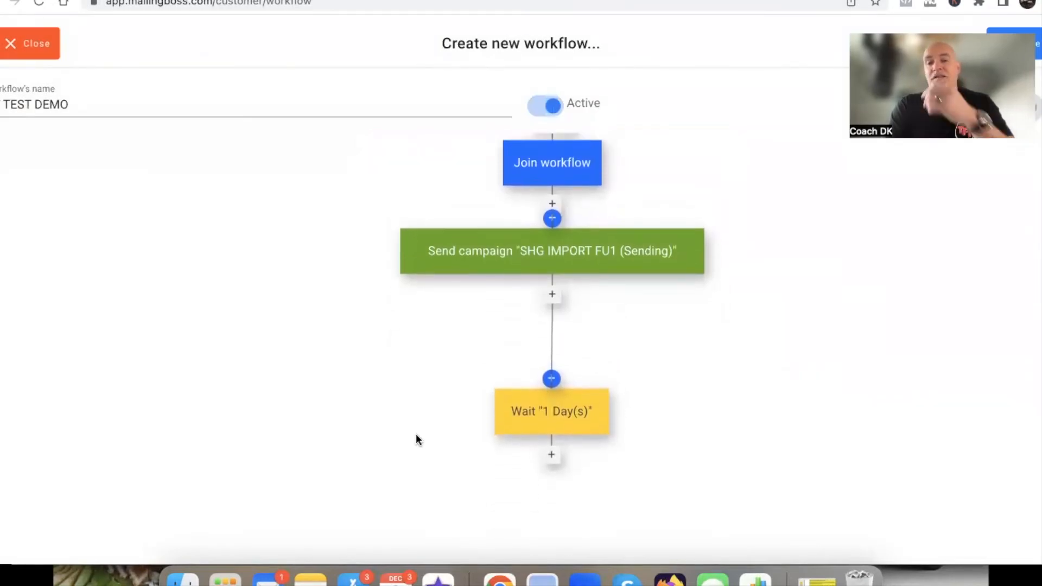
# Start an Add tag action branching from the Send campaign block and select the ENGAGED tag
pyautogui.click(552, 297)
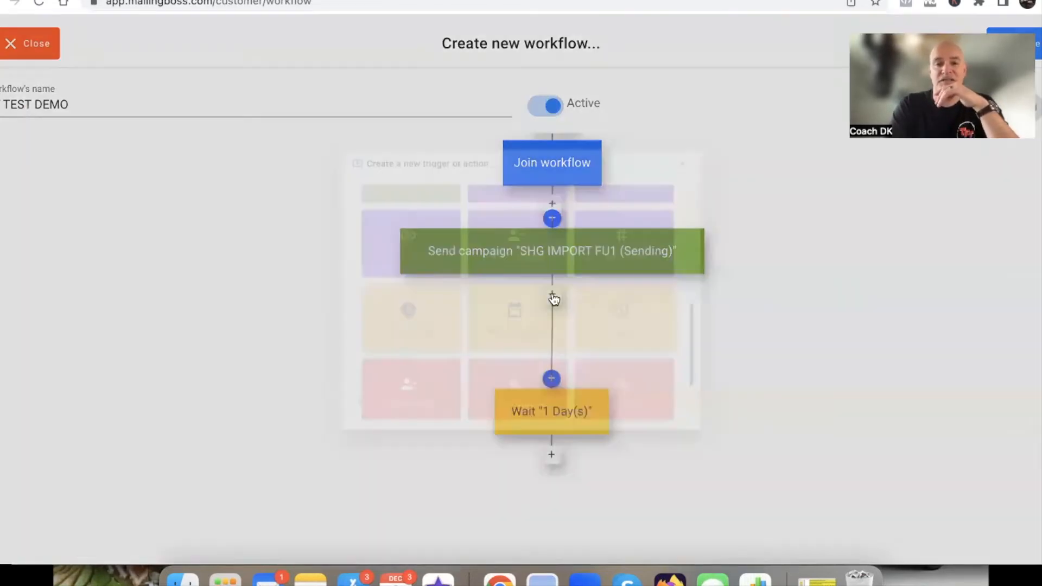
pyautogui.scroll(10, 481, 352)
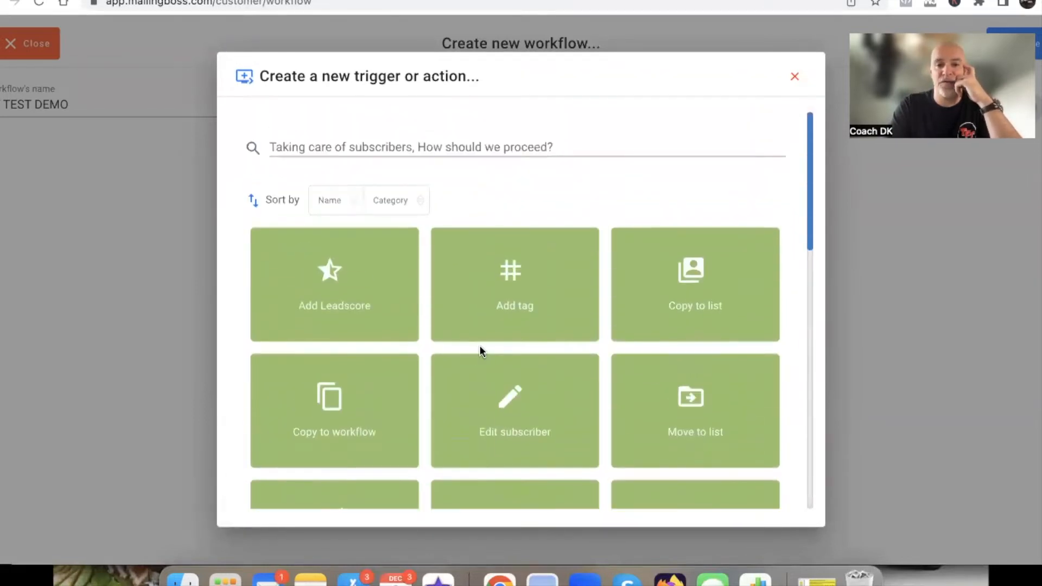
pyautogui.click(513, 293)
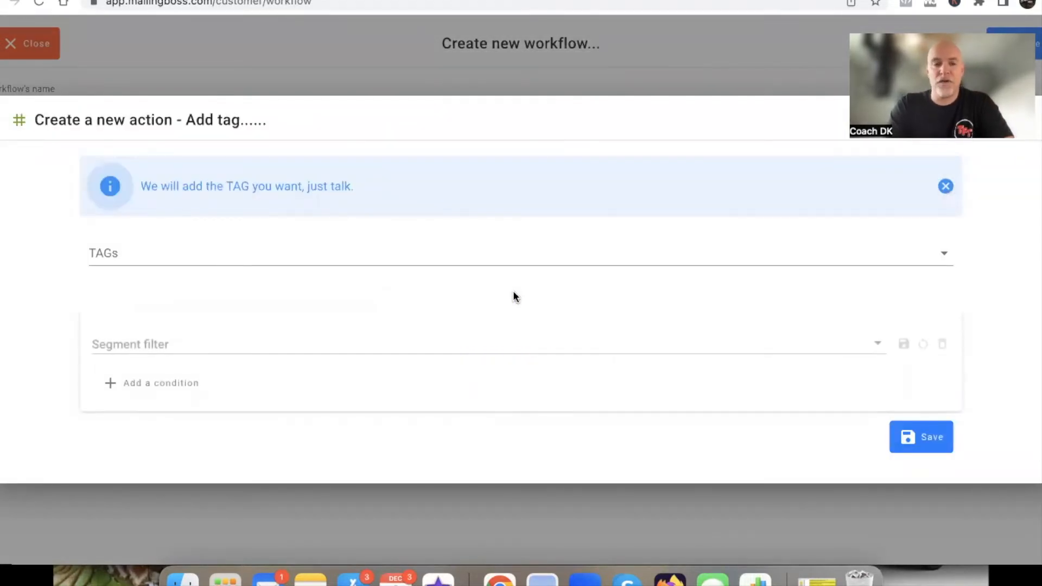
pyautogui.click(188, 251)
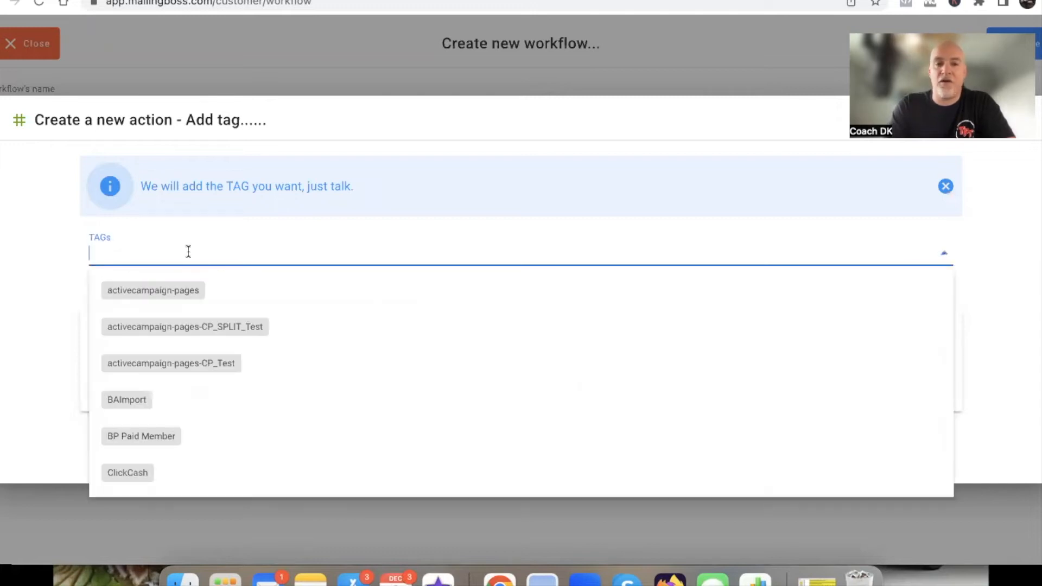
pyautogui.scroll(-5, 195, 415)
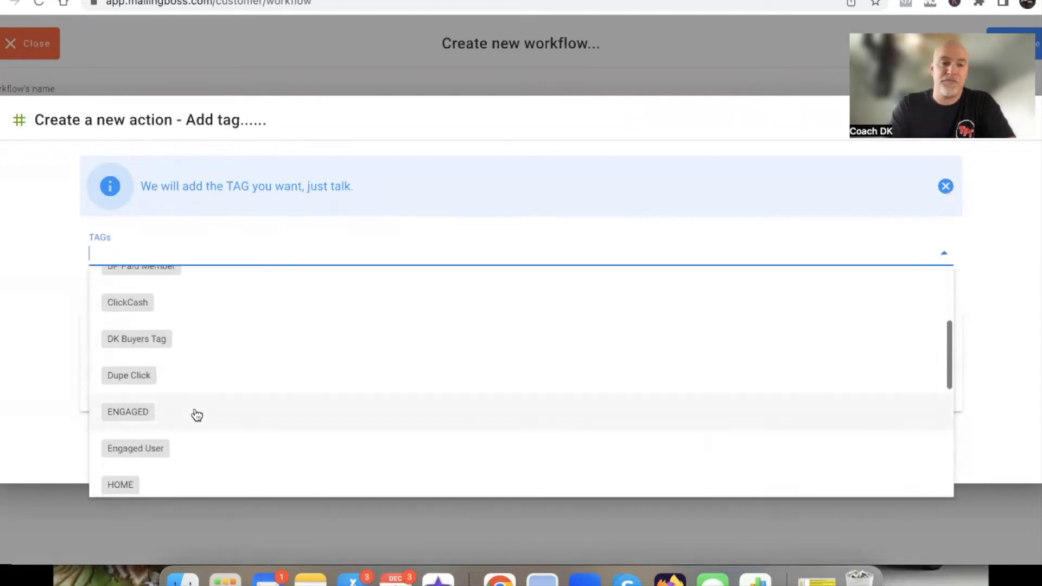
pyautogui.click(136, 412)
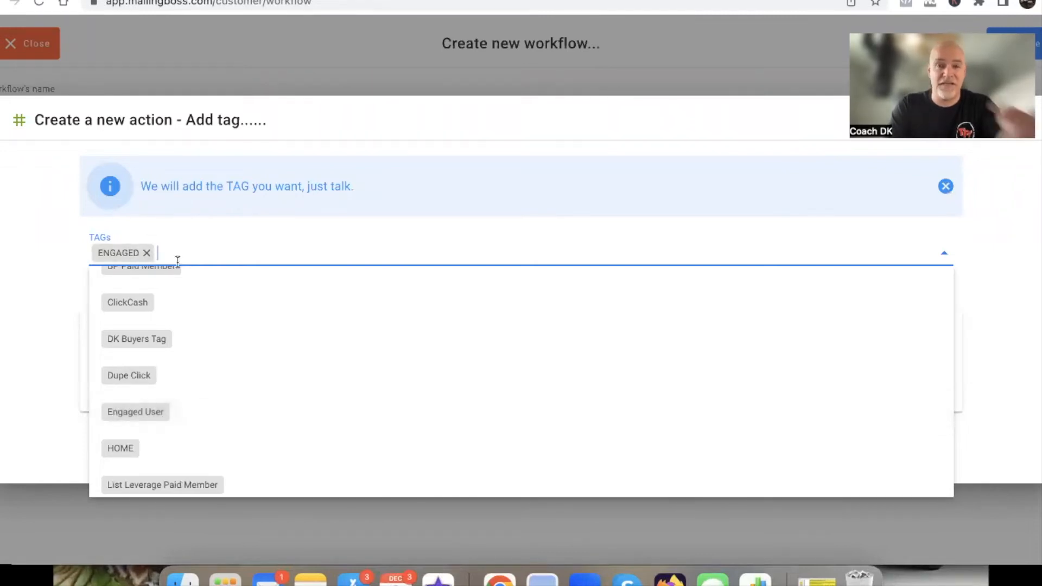
pyautogui.click(50, 295)
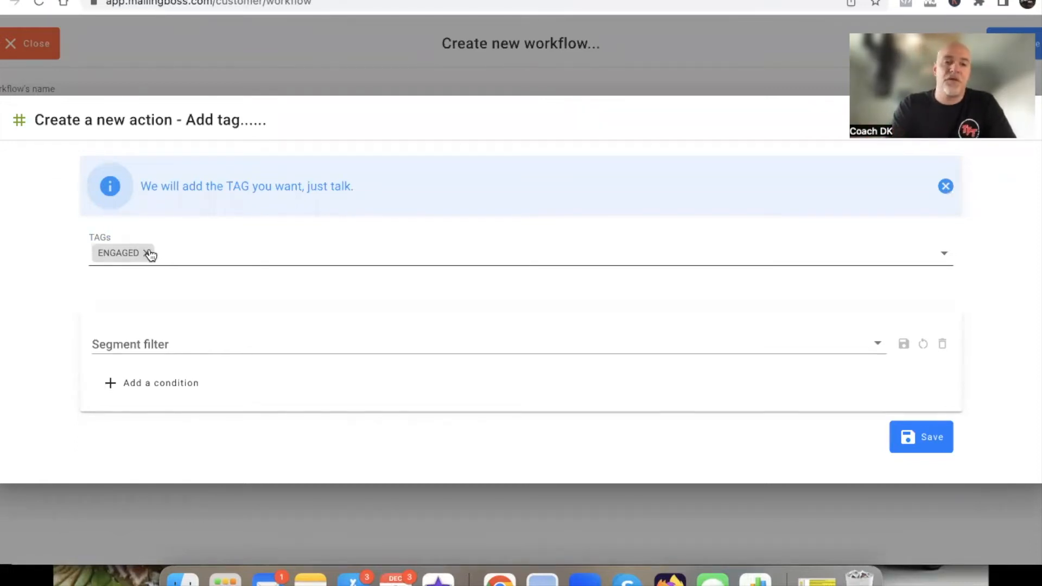
# Add a segment condition to the tag action based on email Opens
pyautogui.click(151, 341)
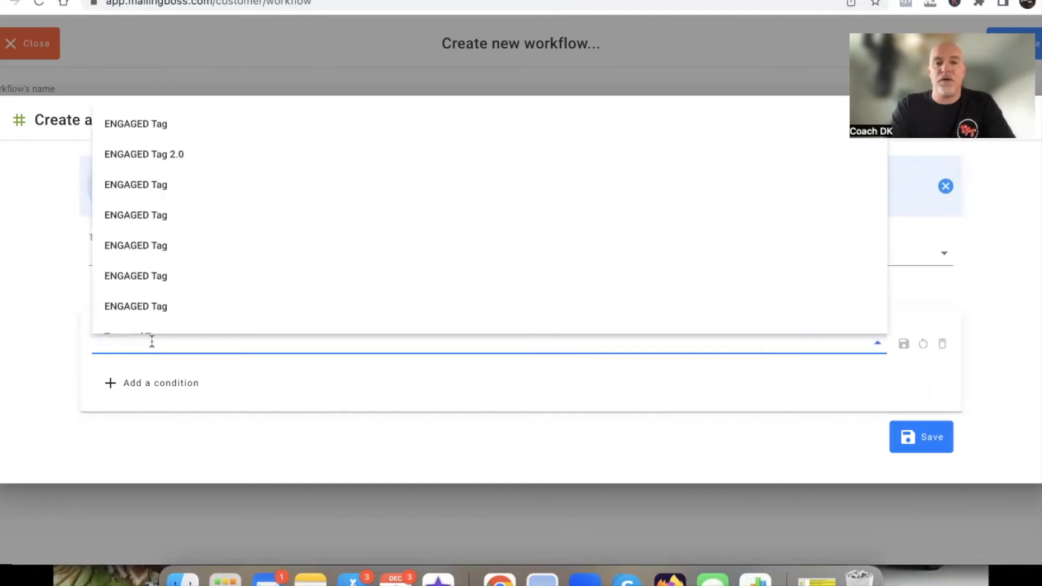
pyautogui.click(111, 386)
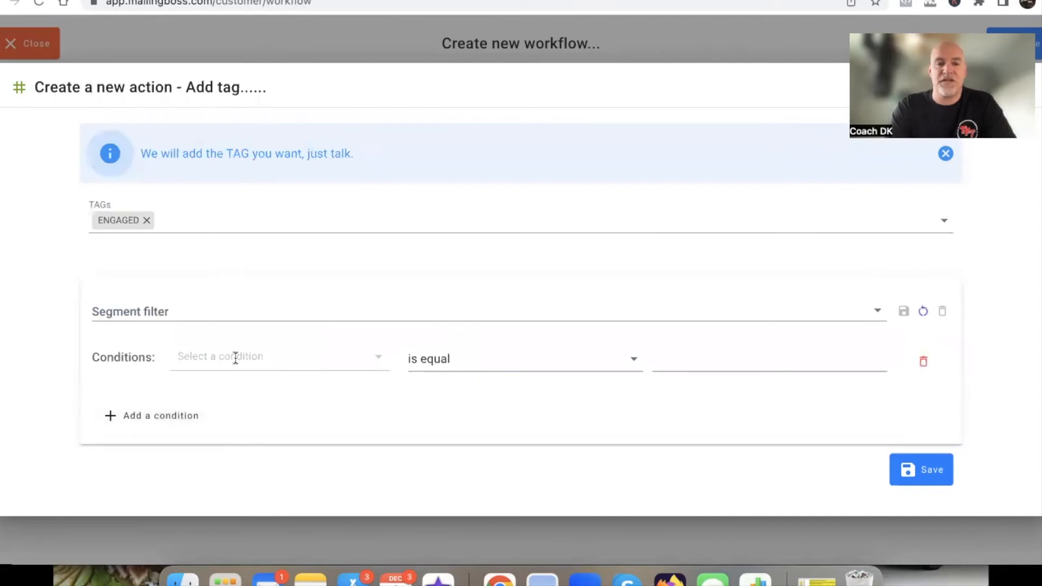
pyautogui.click(257, 352)
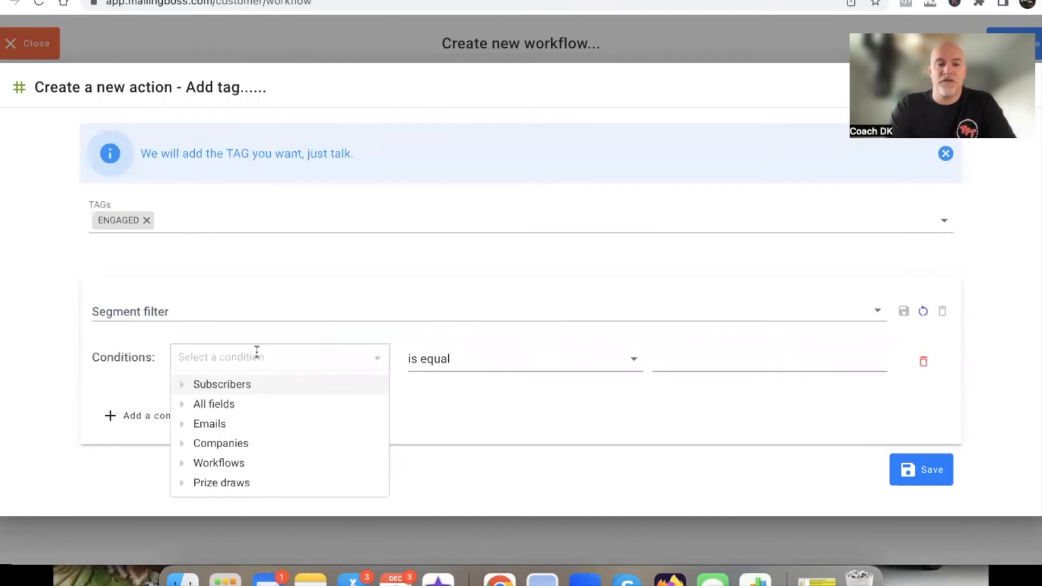
pyautogui.click(186, 424)
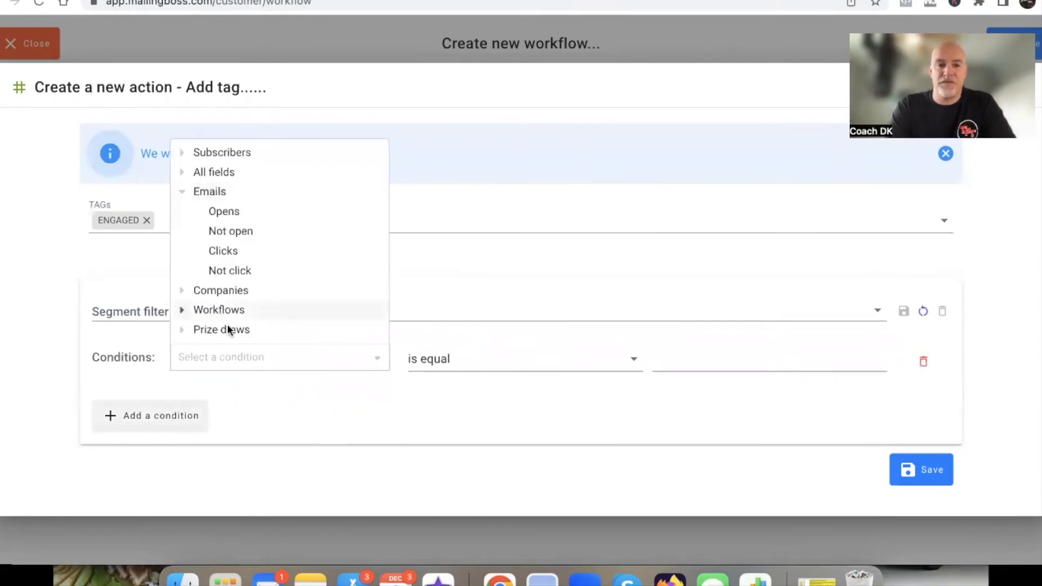
pyautogui.click(227, 211)
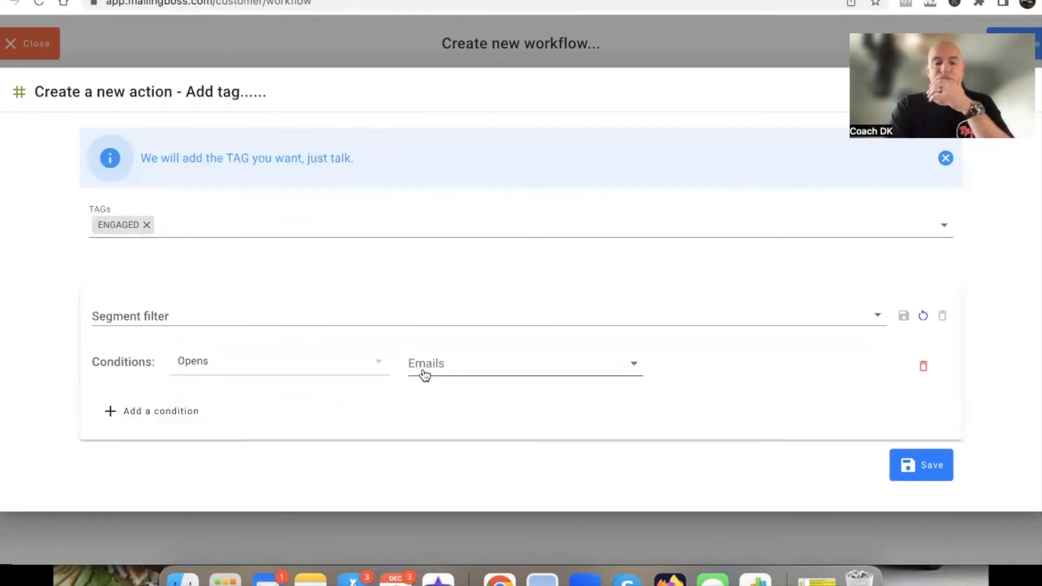
# Set the Opens condition's email to SHG IMPORT FU1
pyautogui.click(454, 368)
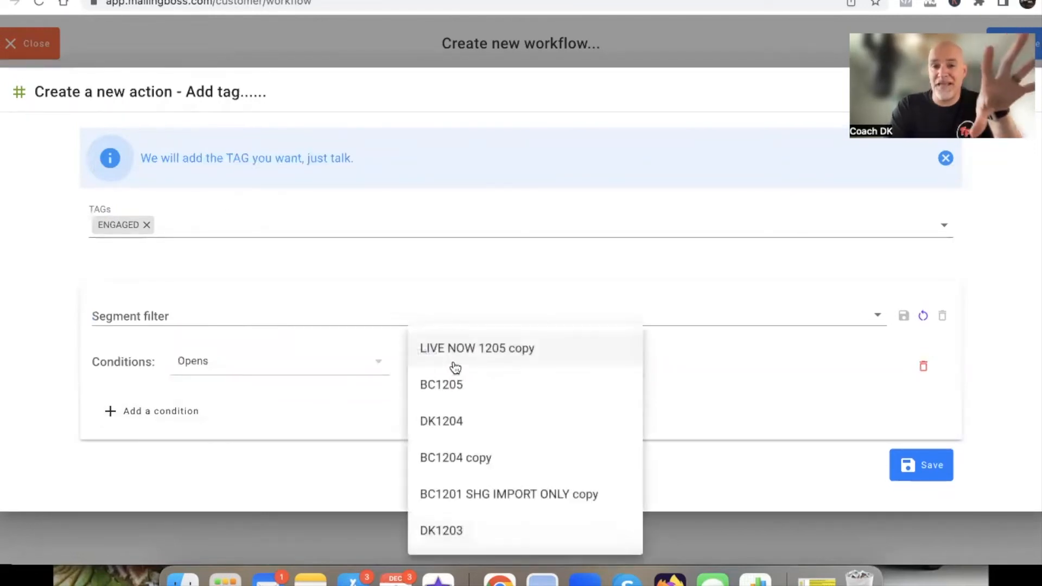
pyautogui.scroll(-4, 475, 444)
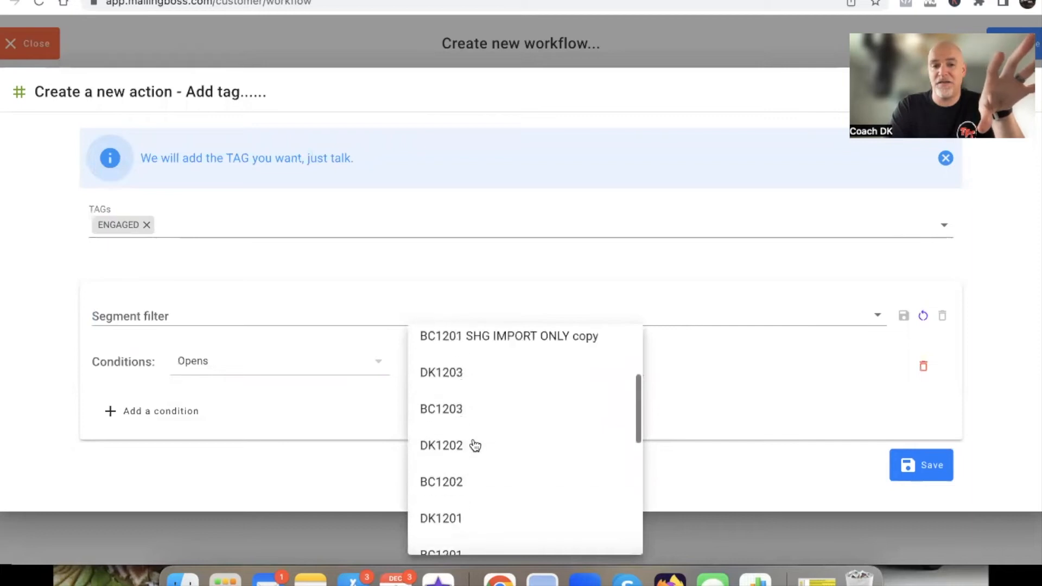
pyautogui.scroll(4, 472, 443)
pyautogui.scroll(-20, 464, 411)
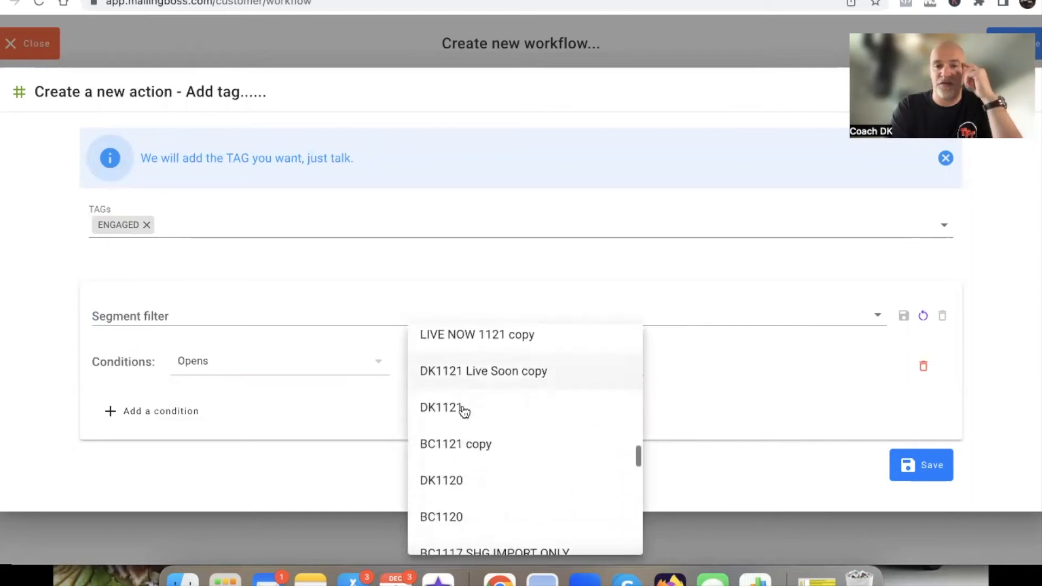
pyautogui.scroll(-20, 464, 411)
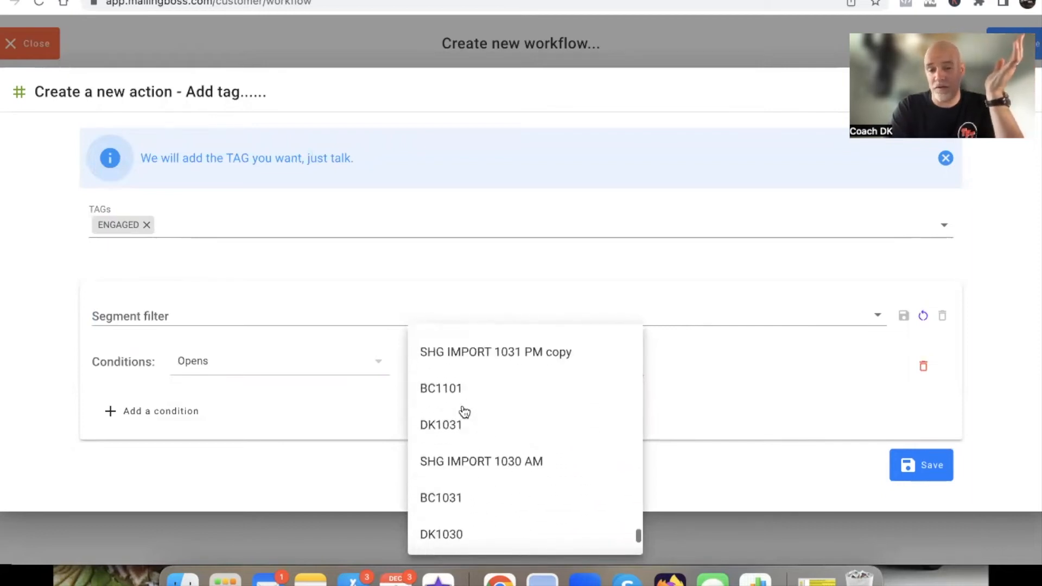
pyautogui.scroll(-6, 464, 411)
pyautogui.scroll(6, 464, 411)
pyautogui.scroll(4, 464, 411)
pyautogui.scroll(-2, 464, 411)
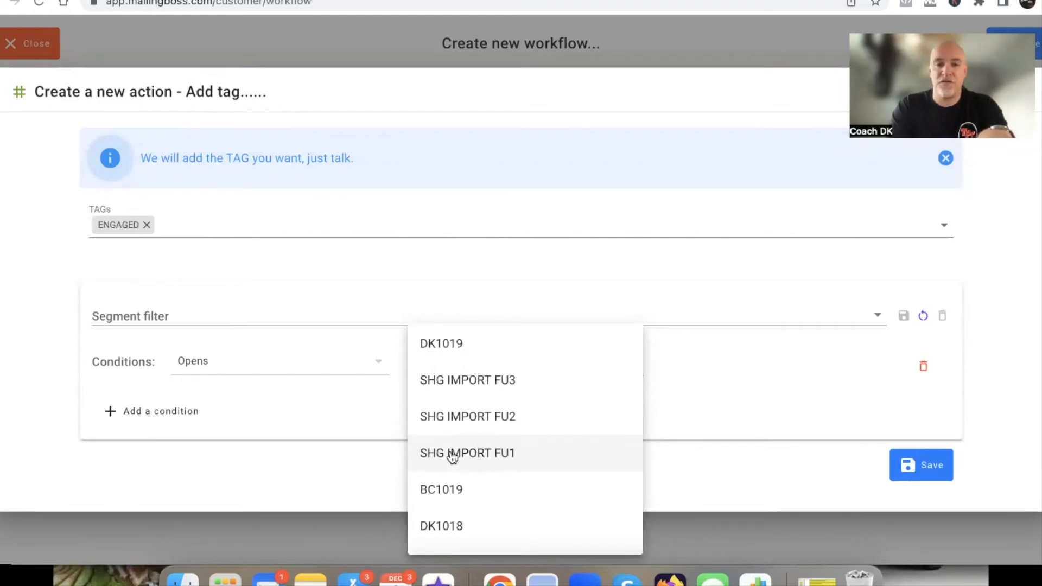
pyautogui.click(502, 457)
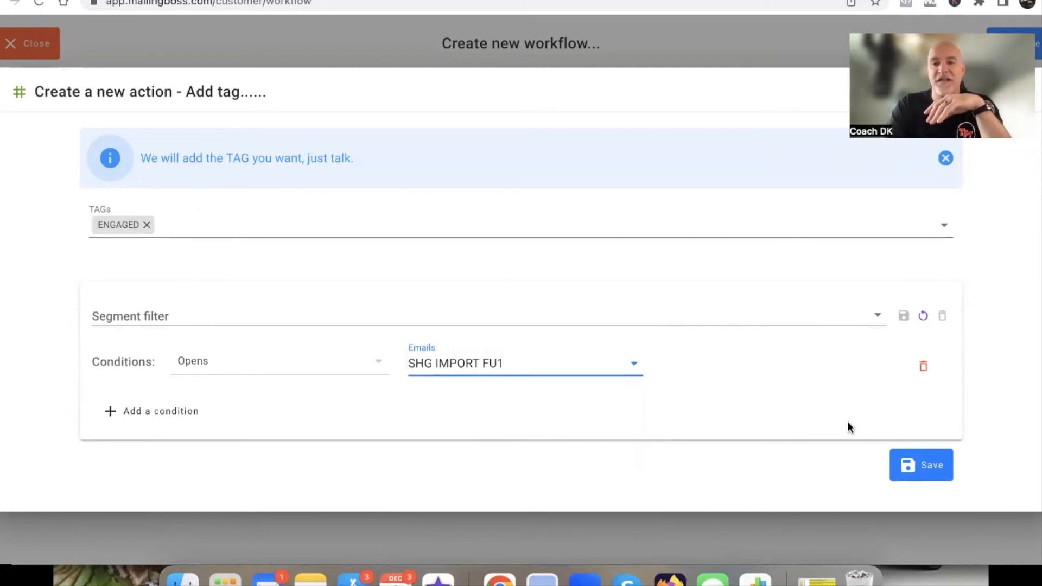
# Save the Add tag action and move its ENGAGED block out to the right of the main branch, clear of the Wait block
pyautogui.click(918, 458)
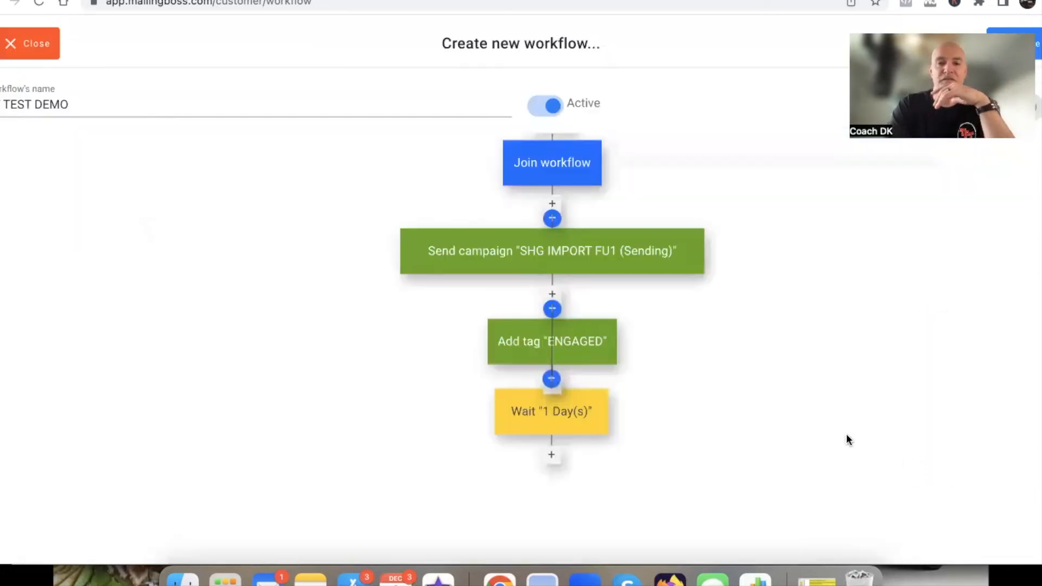
pyautogui.moveTo(594, 342); pyautogui.dragTo(759, 333)
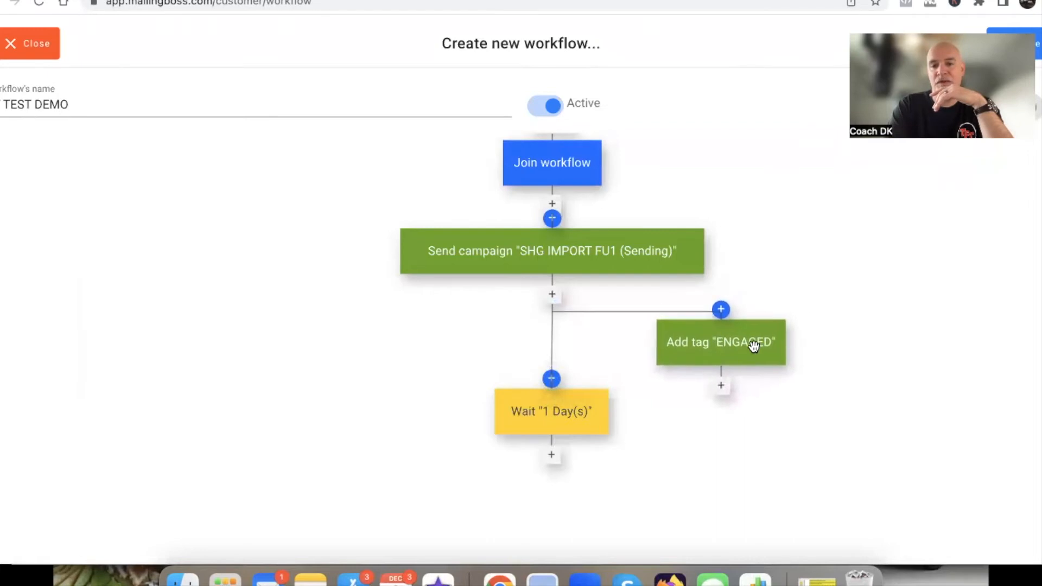
pyautogui.moveTo(705, 362)
pyautogui.mouseDown()
pyautogui.moveTo(557, 439)
pyautogui.moveTo(546, 427)
pyautogui.moveTo(569, 356)
pyautogui.moveTo(713, 361)
pyautogui.mouseUp()
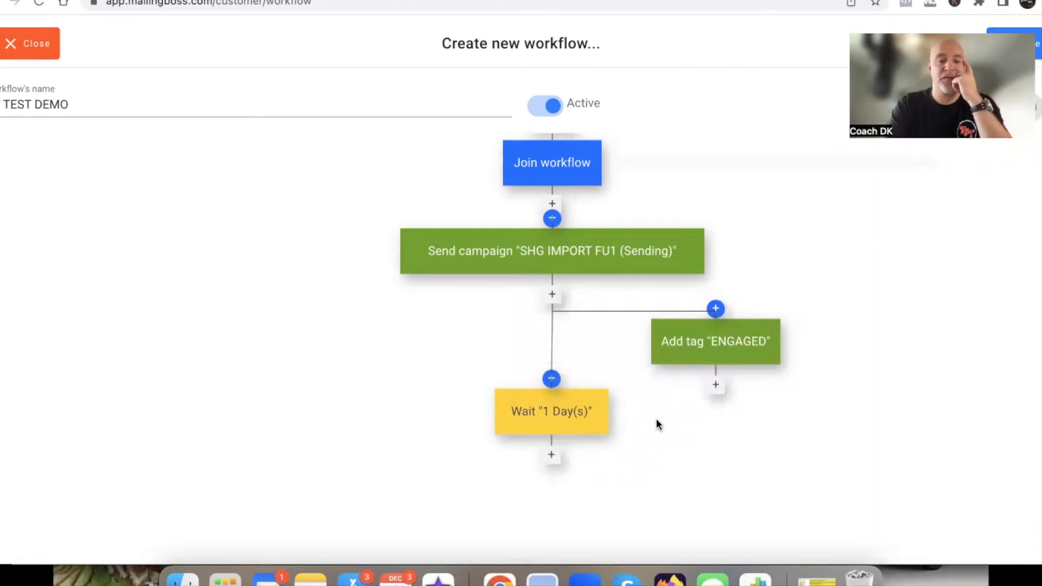
pyautogui.scroll(-2, 656, 422)
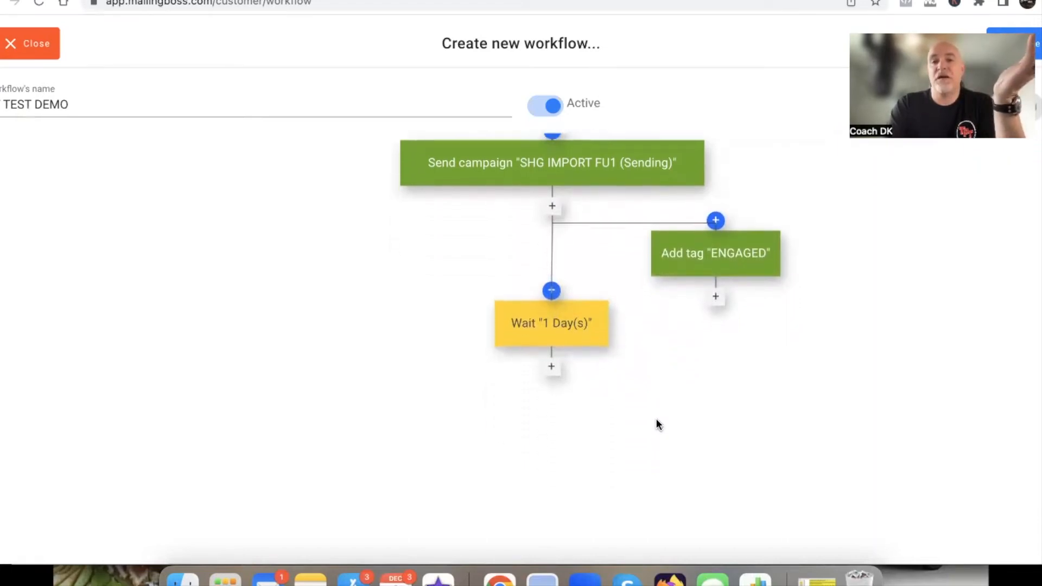
pyautogui.scroll(2, 656, 419)
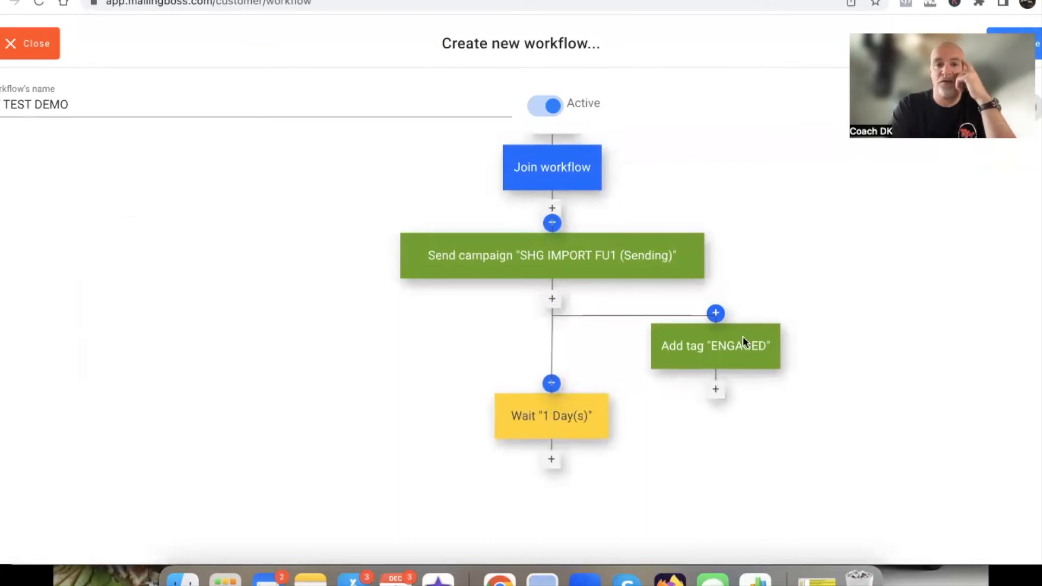
pyautogui.scroll(-2, 629, 422)
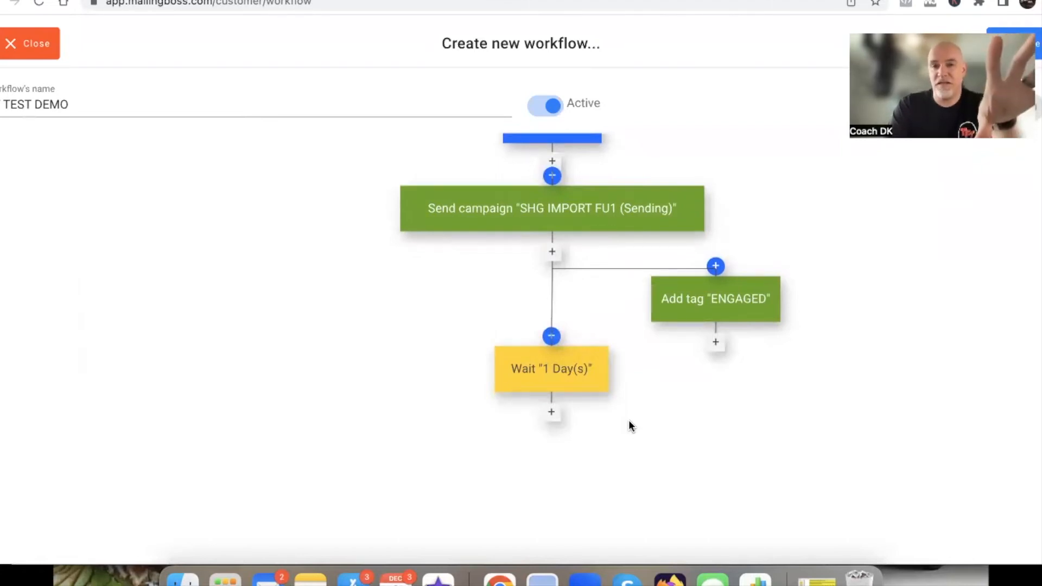
pyautogui.scroll(2, 631, 425)
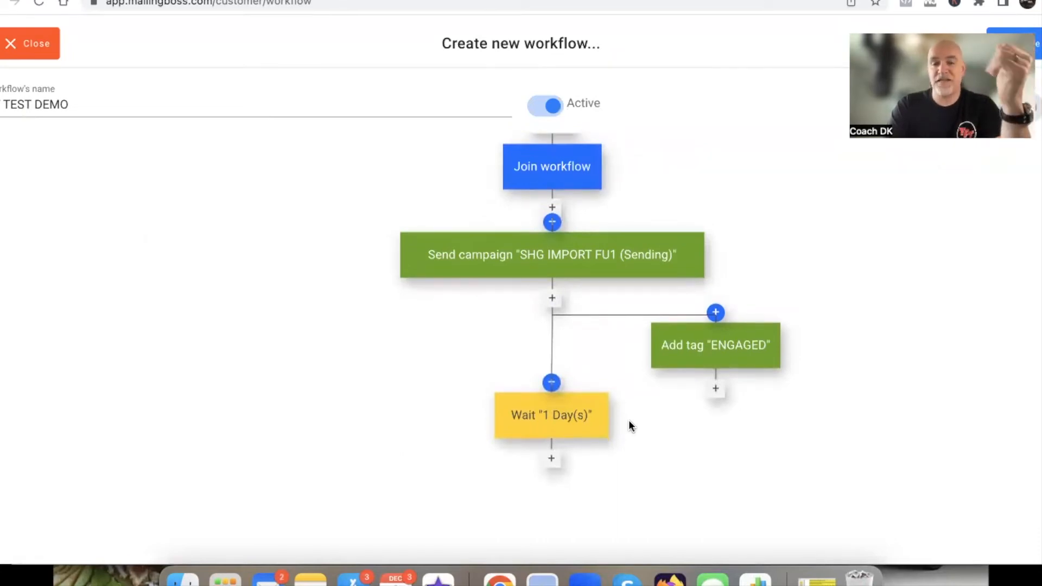
pyautogui.moveTo(786, 335)
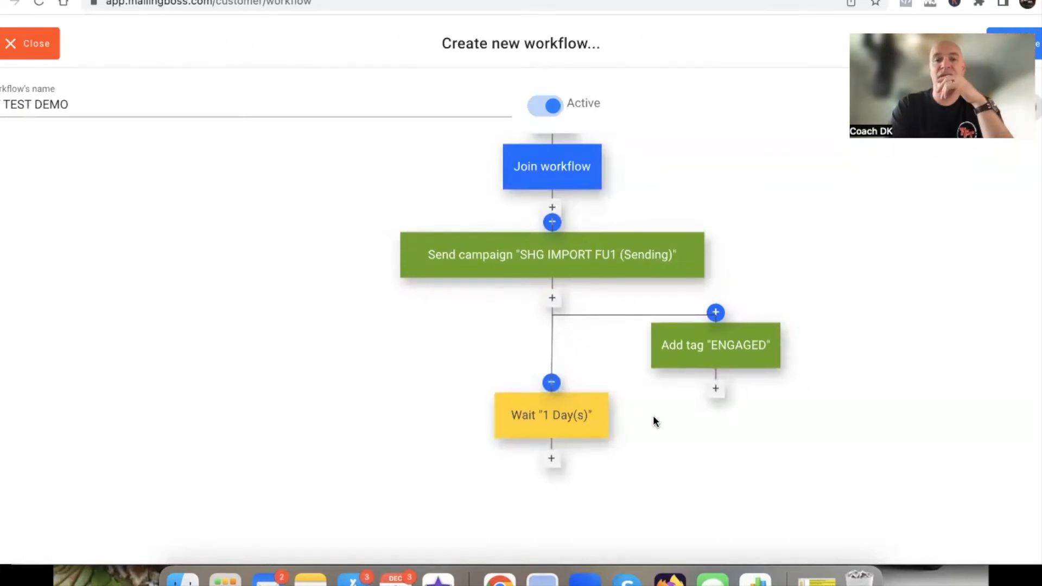
pyautogui.moveTo(715, 344)
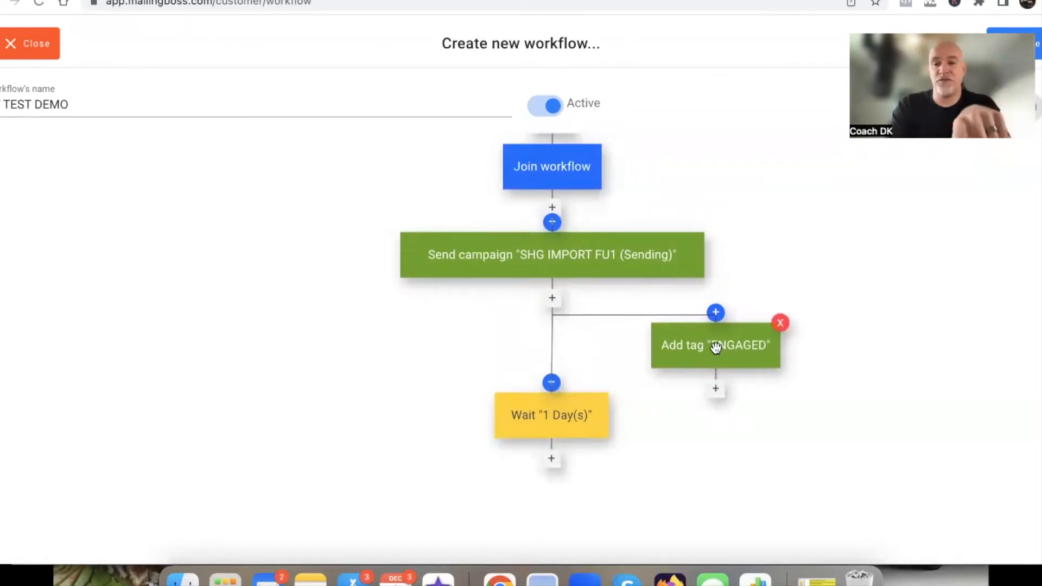
# Add a Send campaign action after the Wait block using the SHG IMPORT FU2 (Sending) campaign, and save it
pyautogui.scroll(-3, 606, 441)
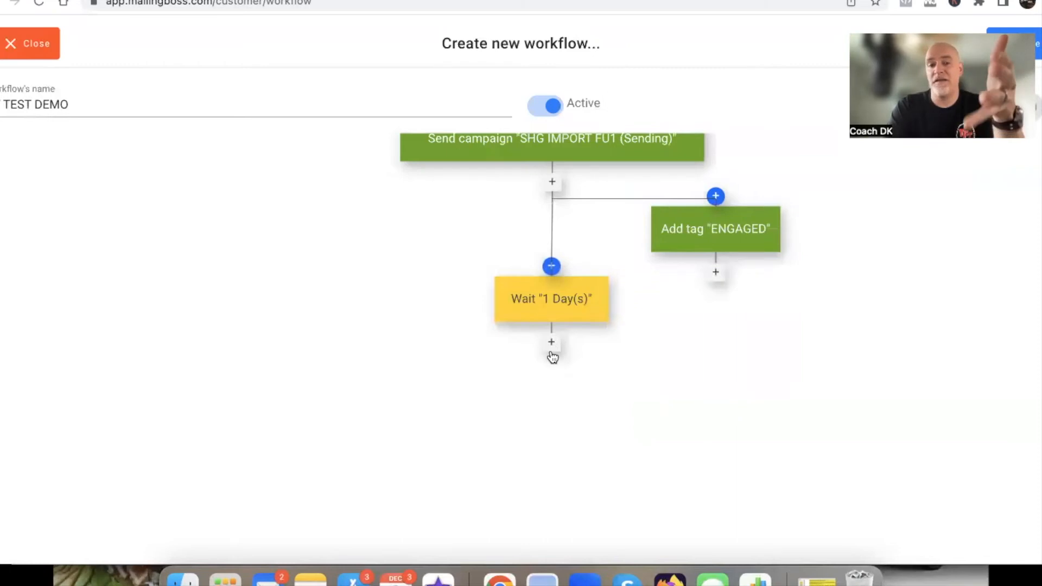
pyautogui.click(549, 352)
pyautogui.scroll(-3, 523, 414)
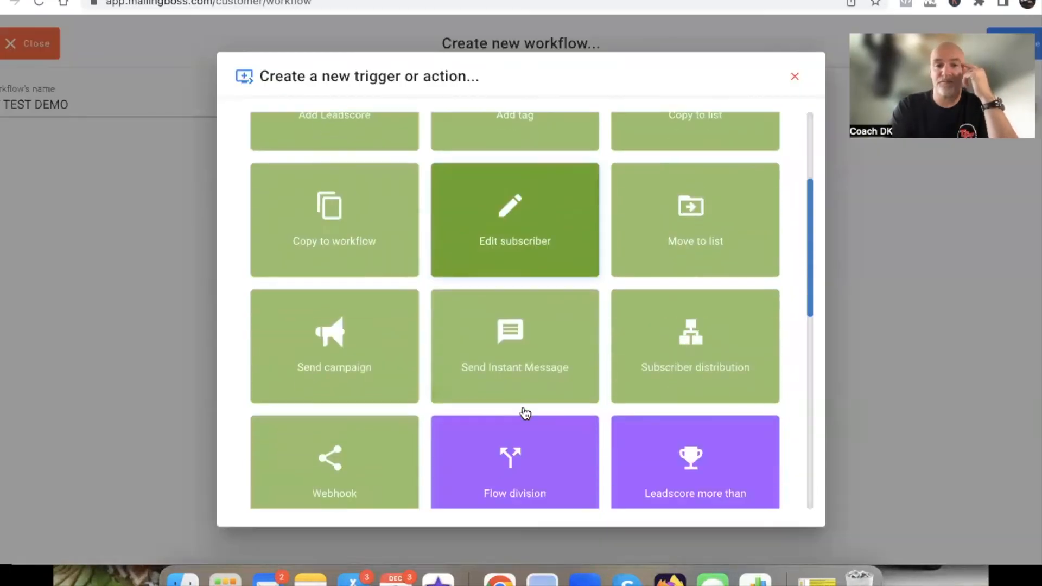
pyautogui.click(356, 359)
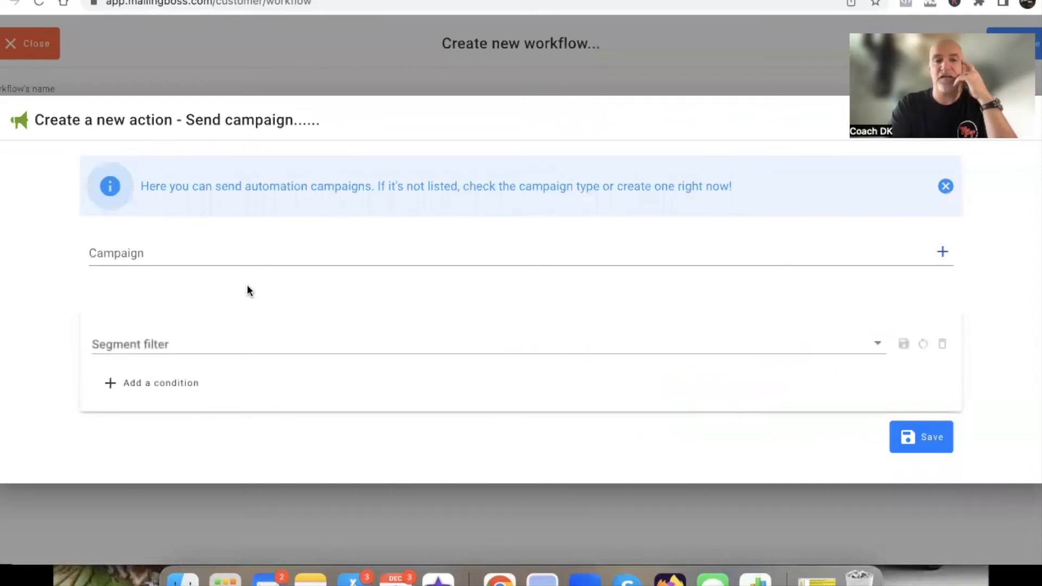
pyautogui.click(162, 249)
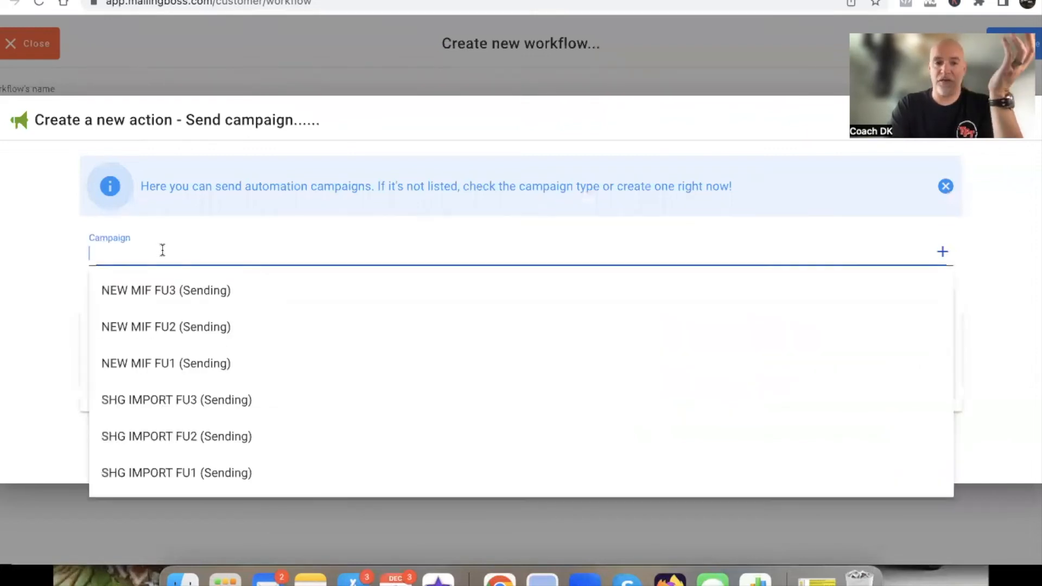
pyautogui.scroll(-2, 220, 388)
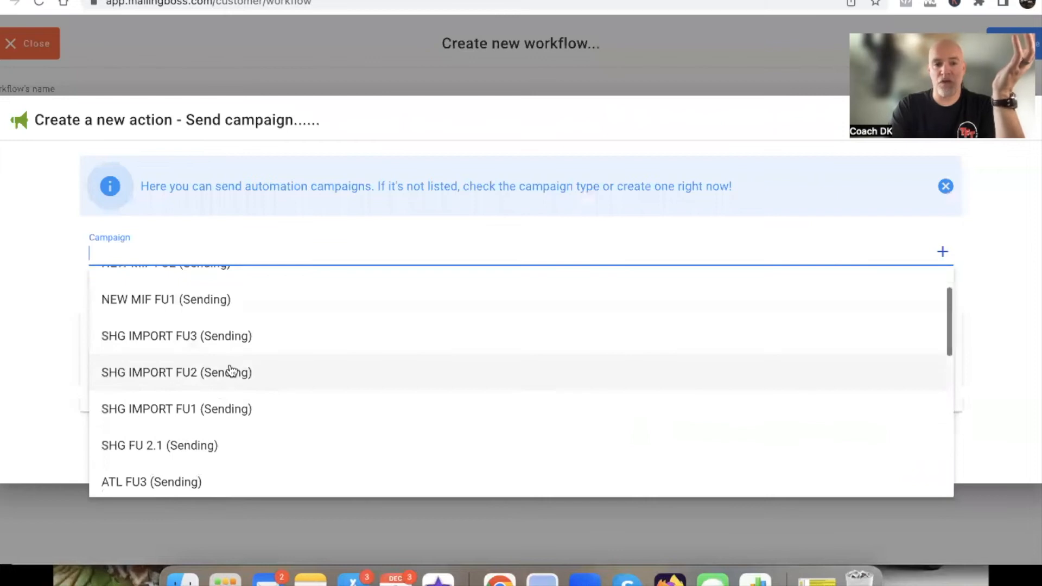
pyautogui.click(228, 370)
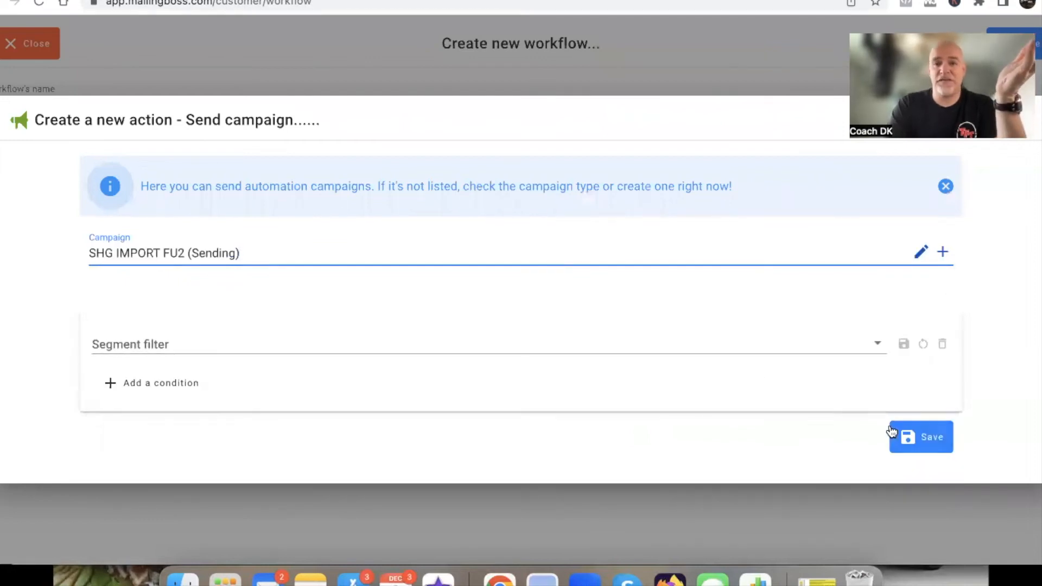
pyautogui.click(920, 440)
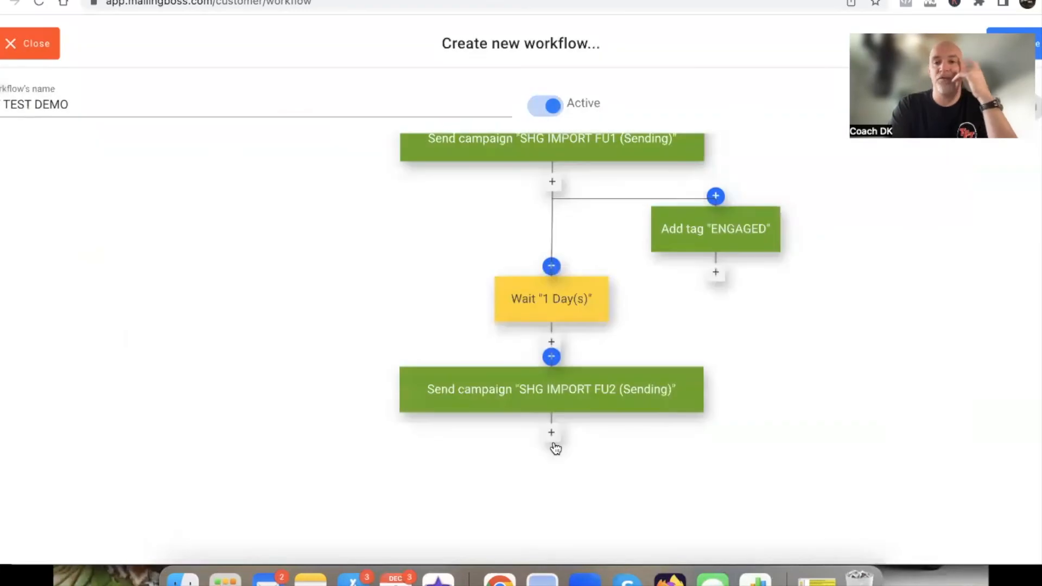
# Add a Wait action of 1 Day(s) after the SHG IMPORT FU2 campaign and move its block further down
pyautogui.scroll(-5, 555, 446)
pyautogui.click(554, 264)
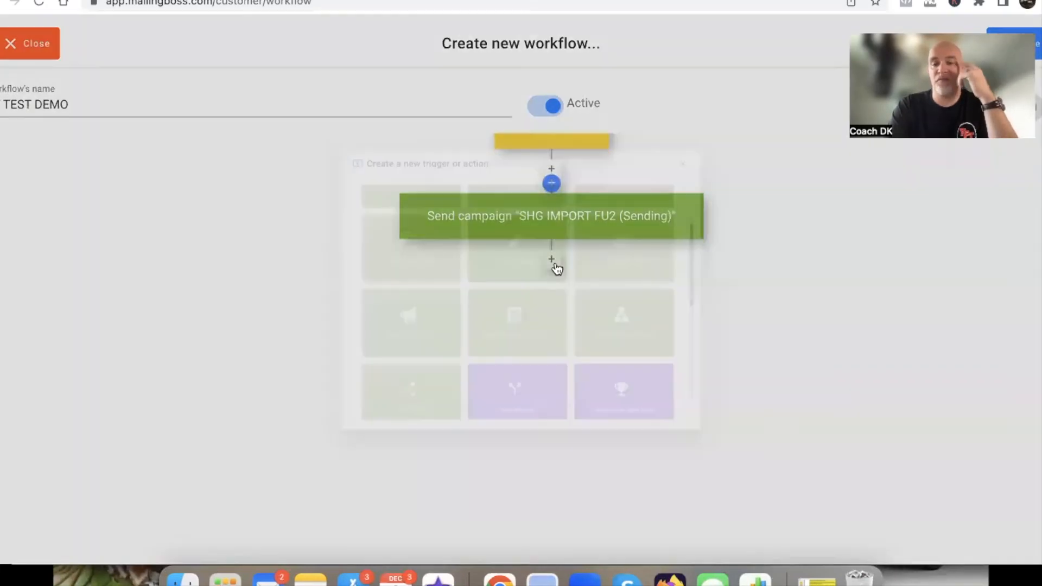
pyautogui.scroll(-10, 344, 388)
pyautogui.scroll(2, 609, 313)
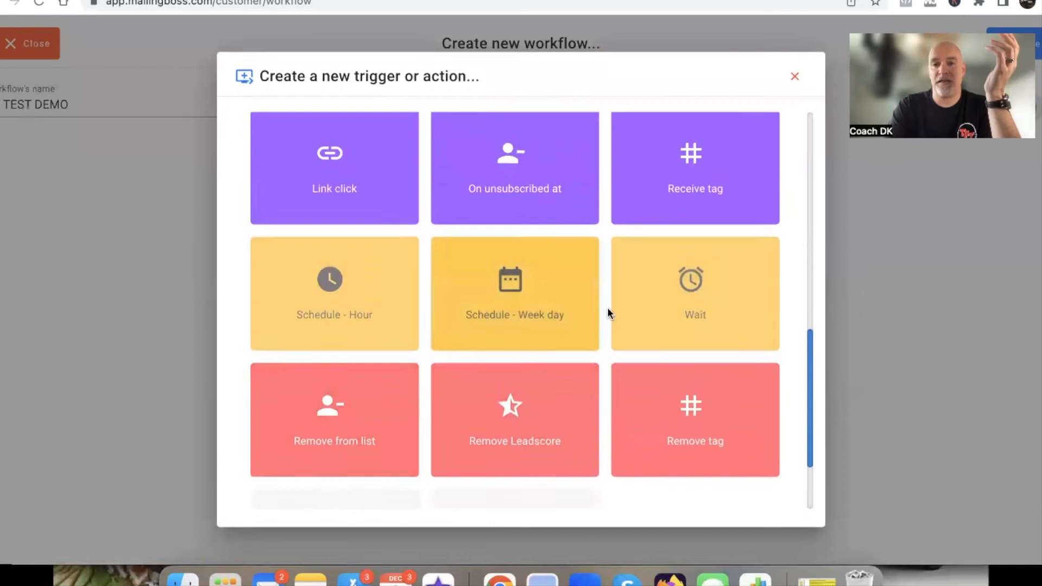
pyautogui.click(698, 328)
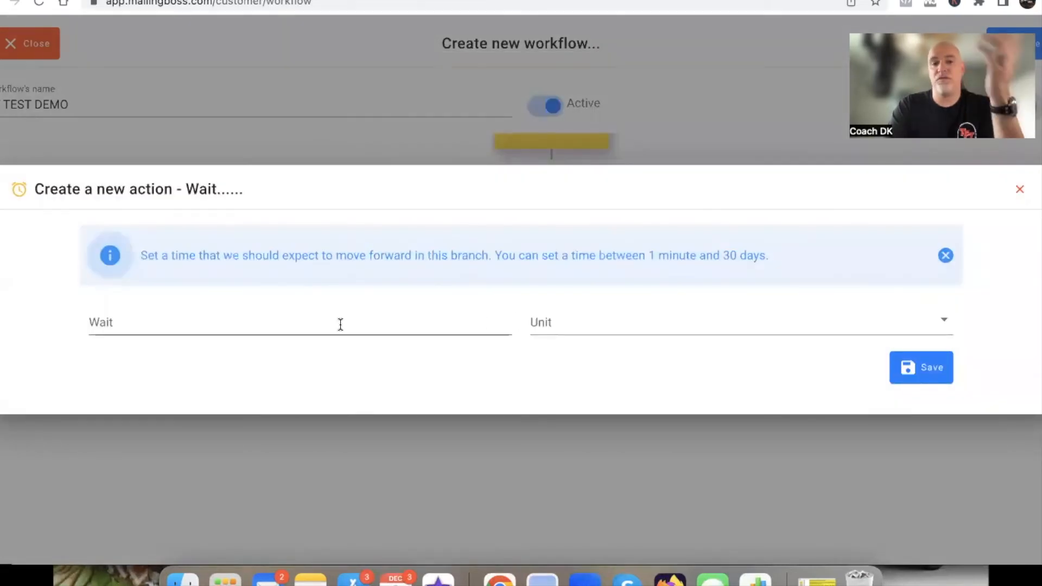
pyautogui.click(340, 324)
pyautogui.write('1')
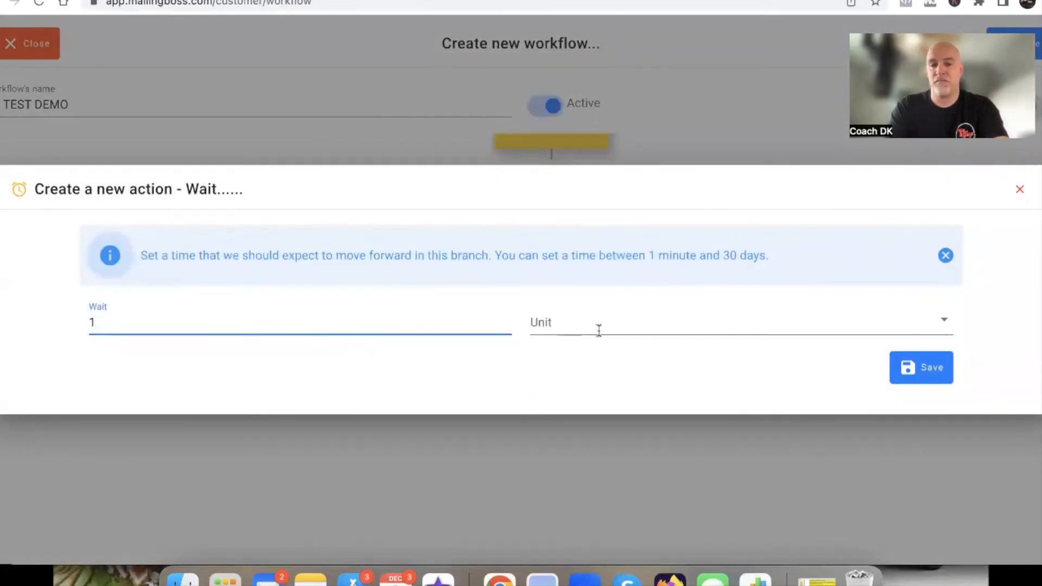
pyautogui.click(580, 326)
pyautogui.click(562, 434)
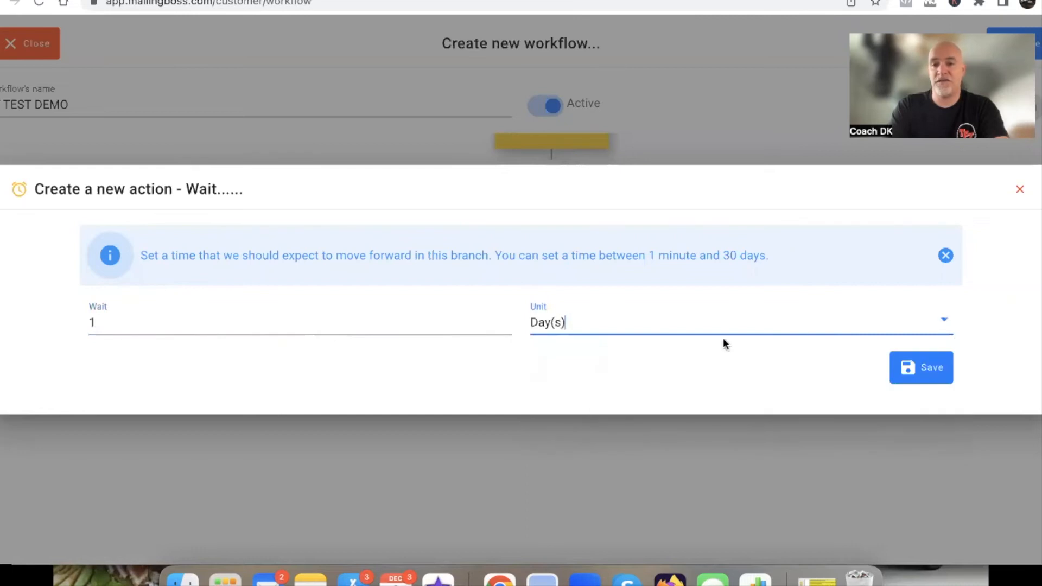
pyautogui.click(923, 367)
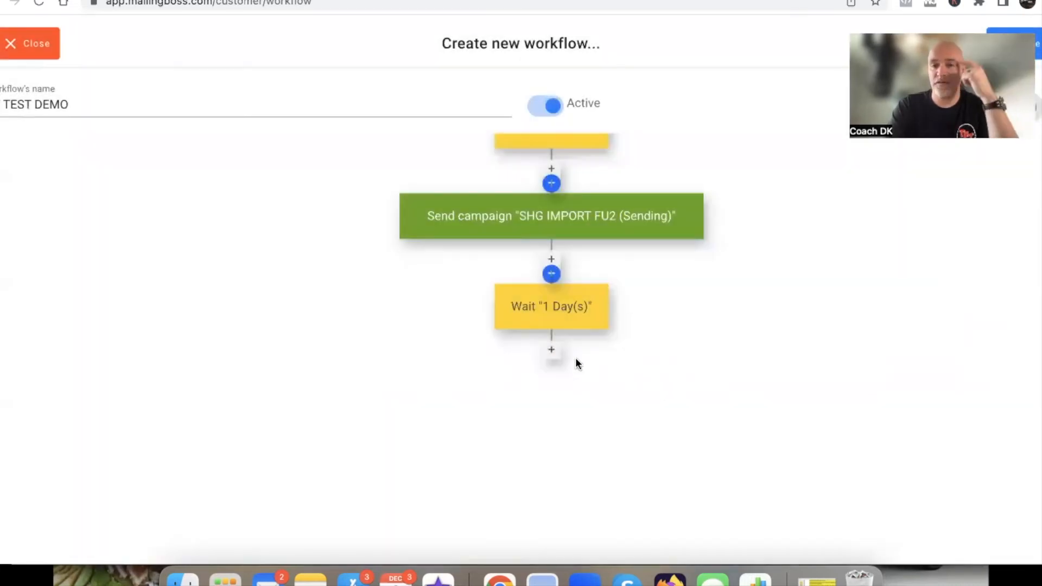
pyautogui.moveTo(561, 318); pyautogui.dragTo(563, 410)
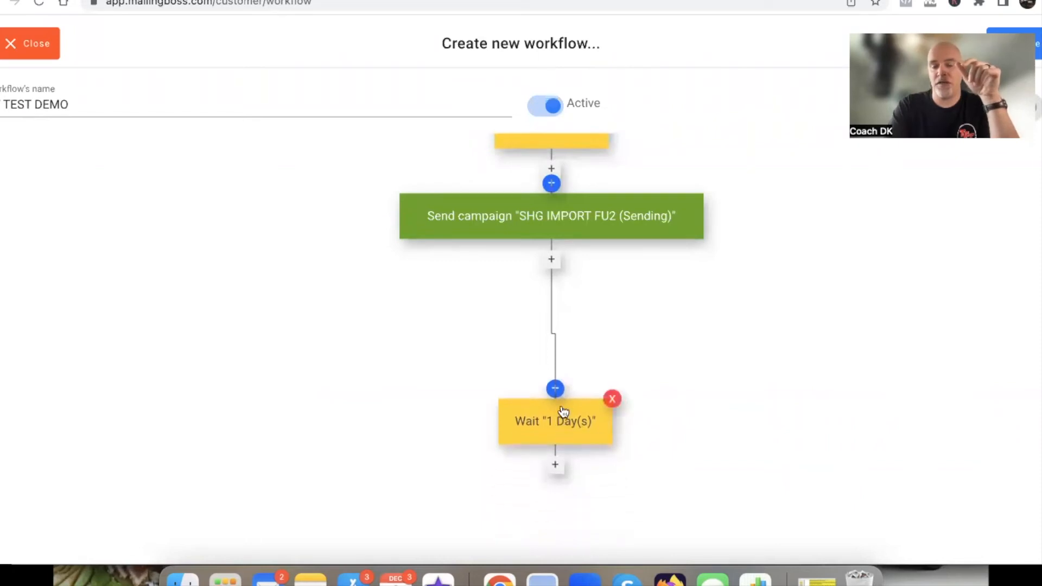
# Start an Add tag action branching from the SHG IMPORT FU2 campaign block and select the ENGAGED tag
pyautogui.click(554, 265)
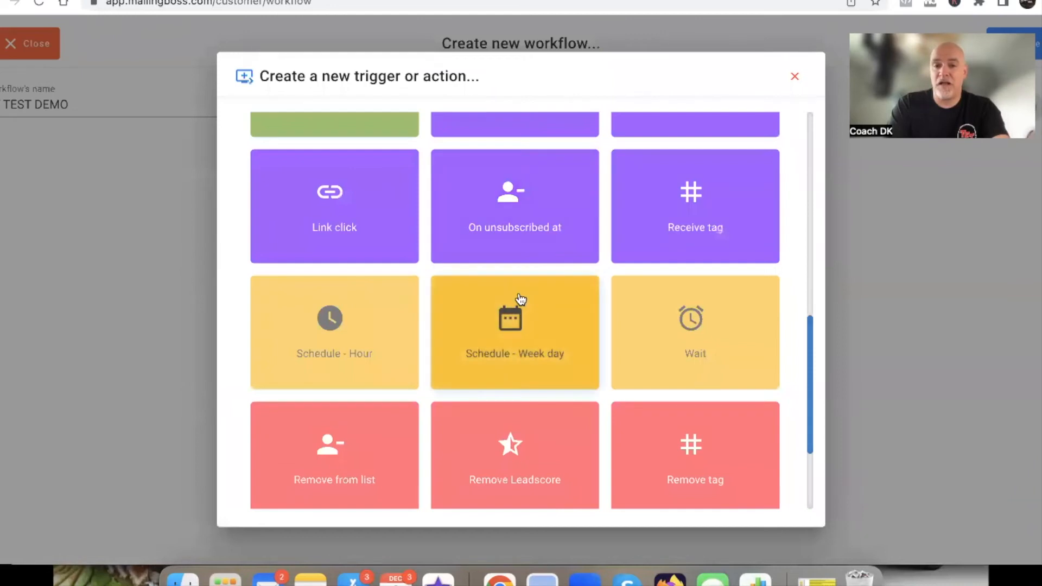
pyautogui.scroll(5, 521, 297)
pyautogui.scroll(4, 519, 296)
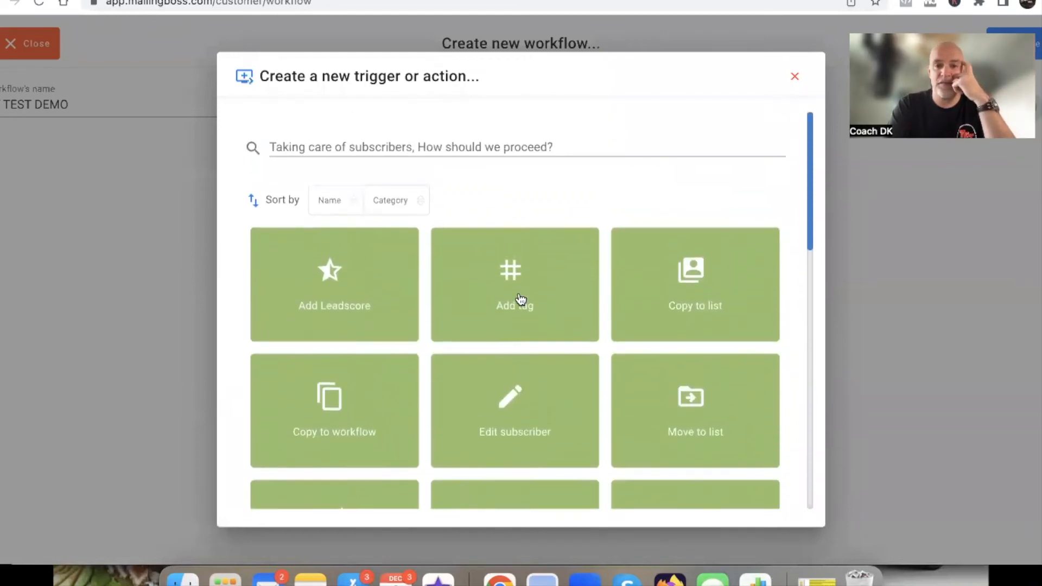
pyautogui.click(514, 278)
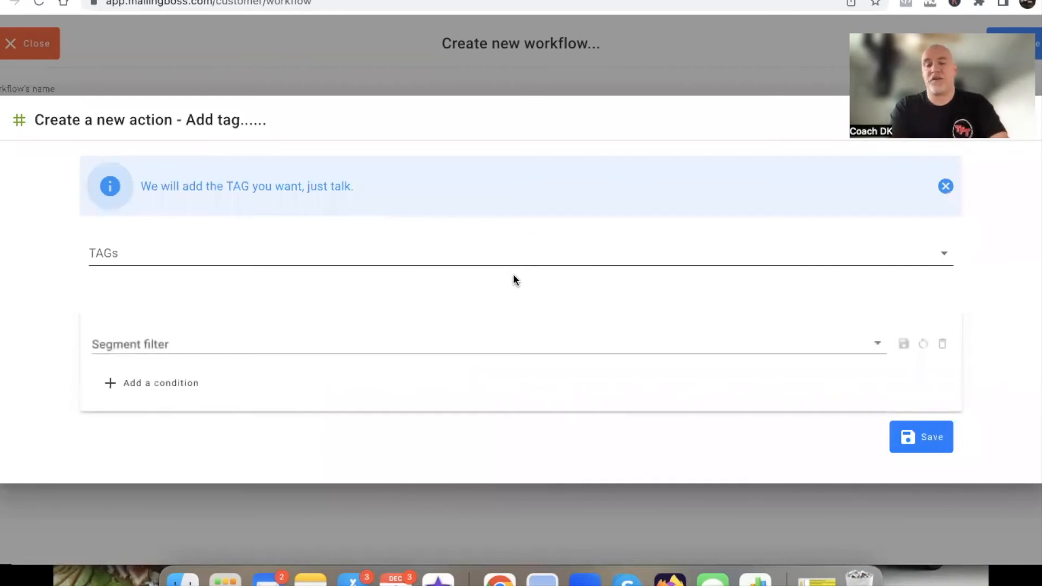
pyautogui.click(177, 250)
pyautogui.scroll(-3, 161, 393)
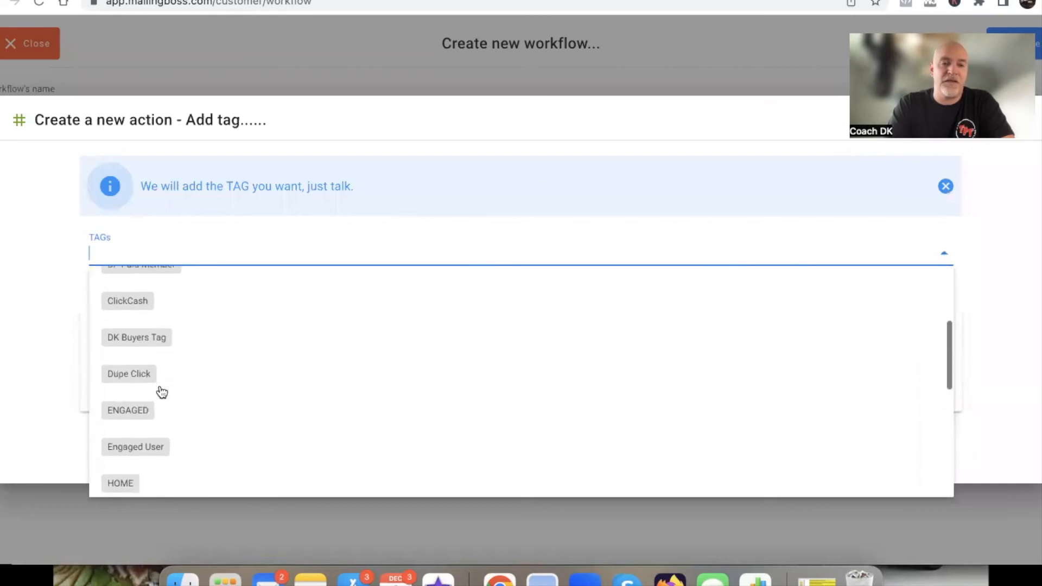
pyautogui.click(139, 408)
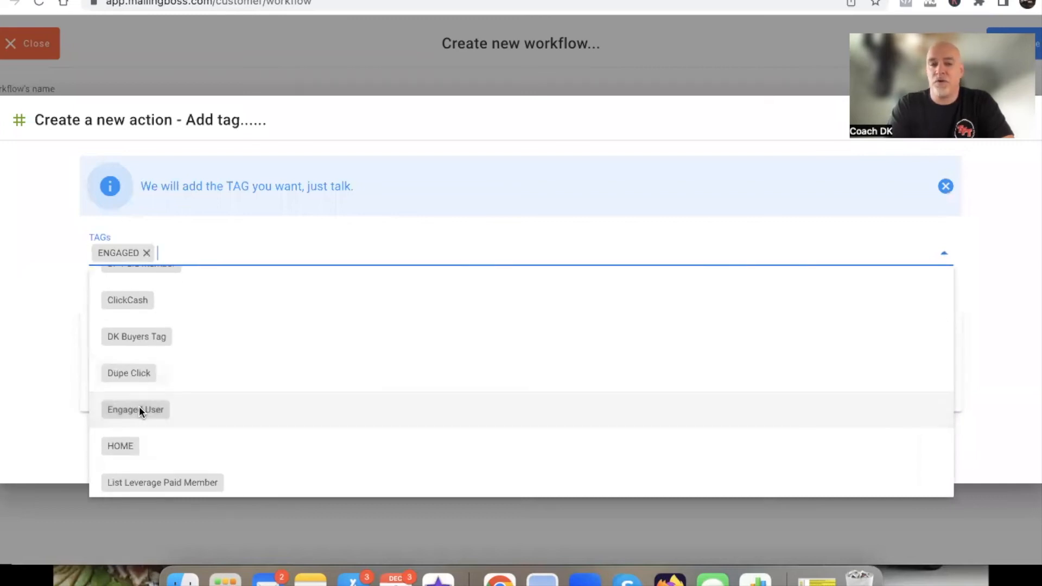
pyautogui.click(28, 371)
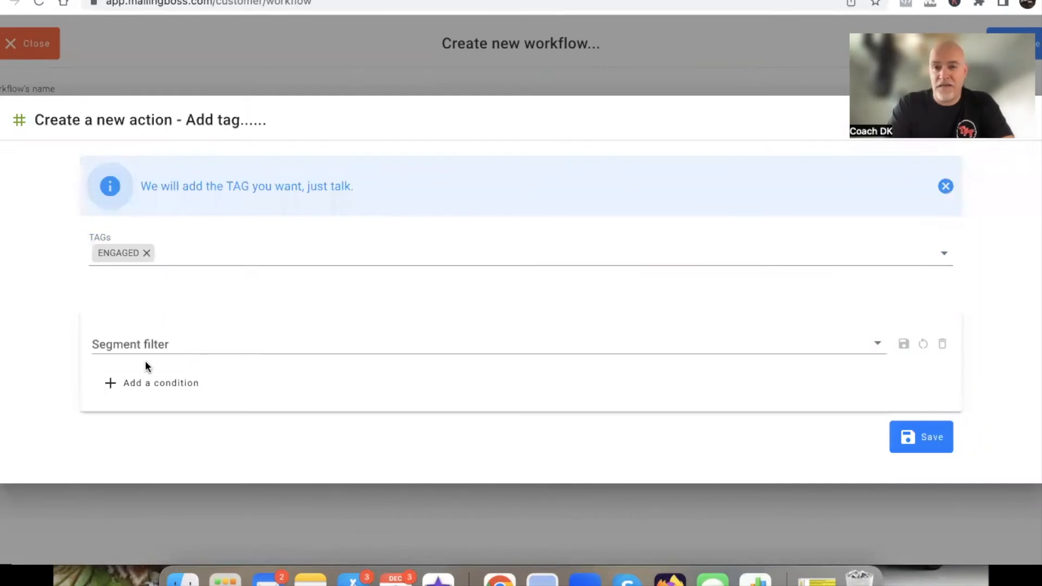
# Add a segment condition based on email Opens to the second ENGAGED tag action
pyautogui.click(142, 394)
pyautogui.click(205, 350)
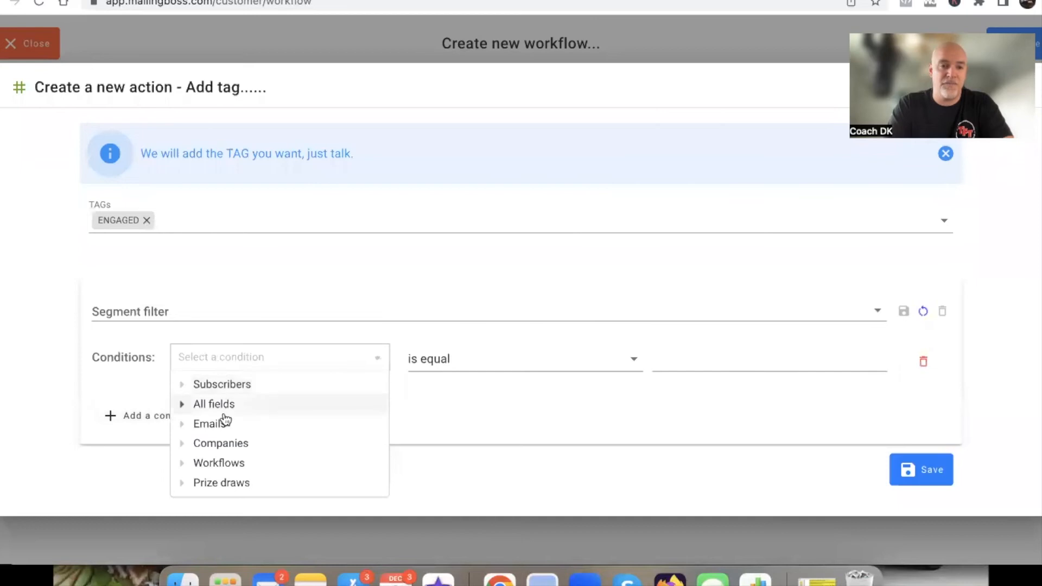
pyautogui.click(196, 424)
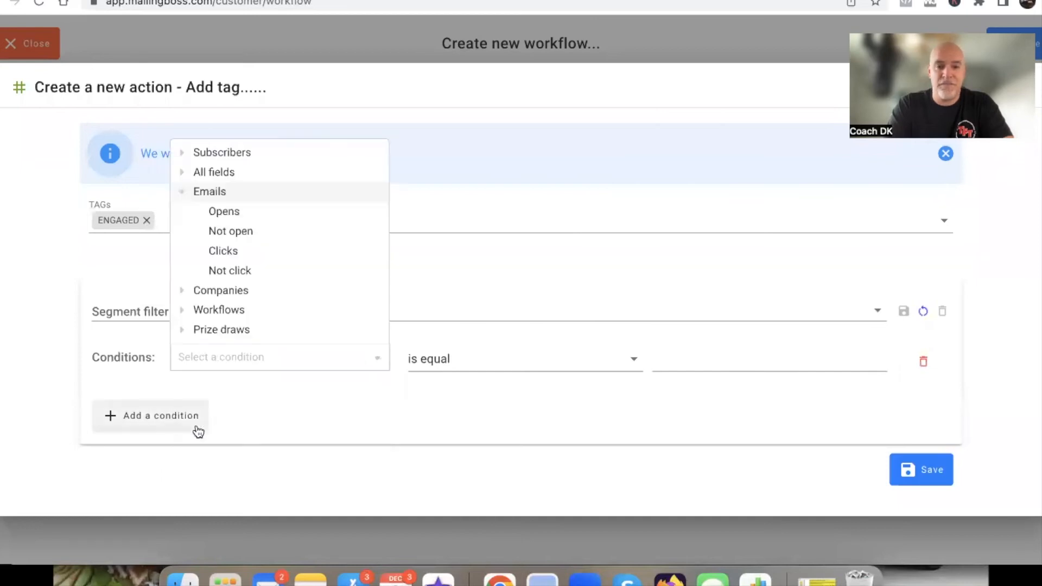
pyautogui.click(235, 219)
# Set the Opens condition's email to SHG IMPORT FU2 and save the tag action
pyautogui.click(475, 370)
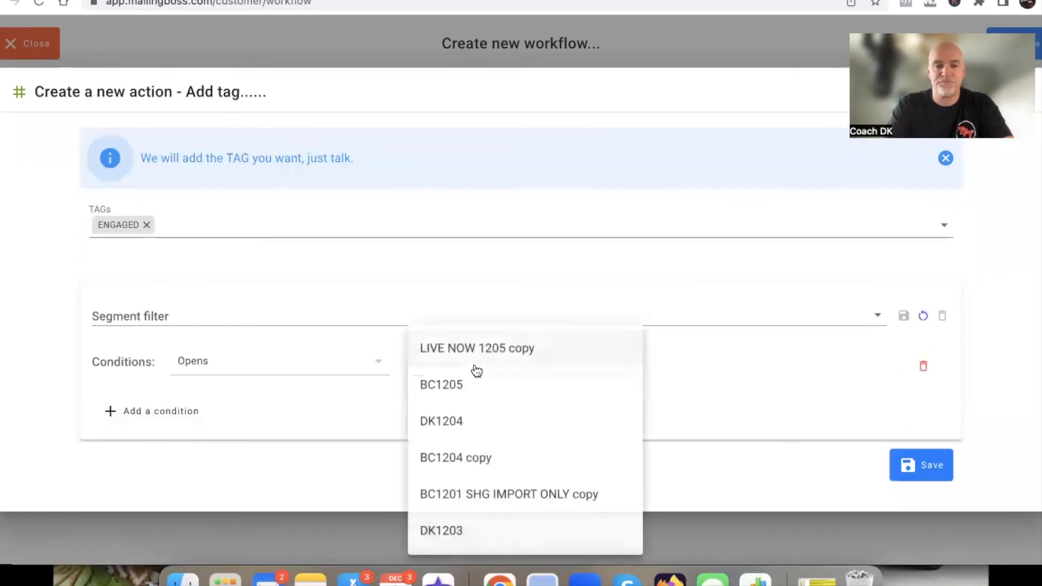
pyautogui.scroll(-15, 477, 372)
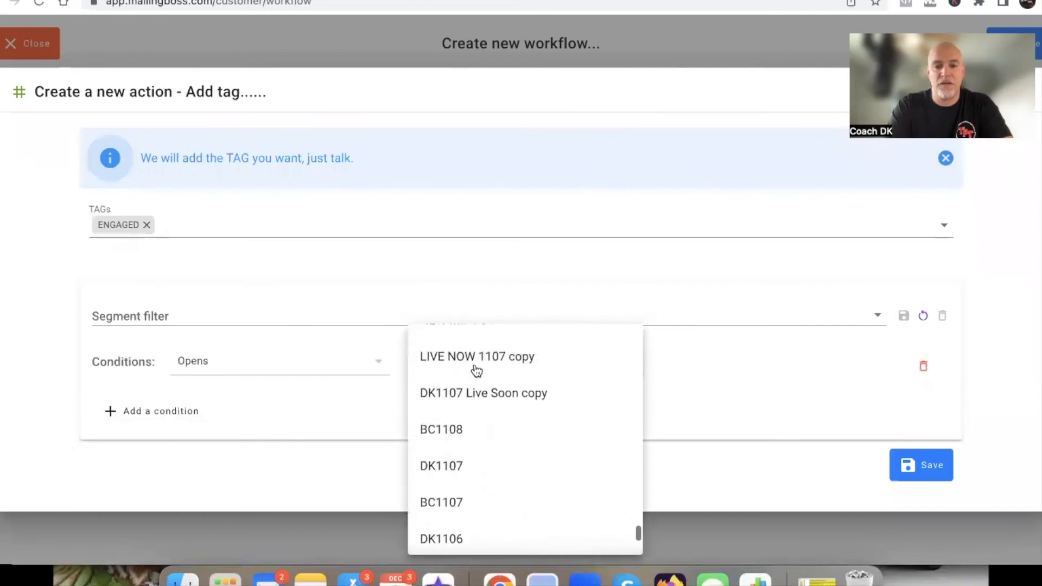
pyautogui.scroll(-3, 476, 371)
pyautogui.scroll(5, 476, 371)
pyautogui.scroll(-1, 477, 371)
pyautogui.scroll(-10, 476, 370)
pyautogui.scroll(-10, 476, 371)
pyautogui.scroll(-10, 476, 371)
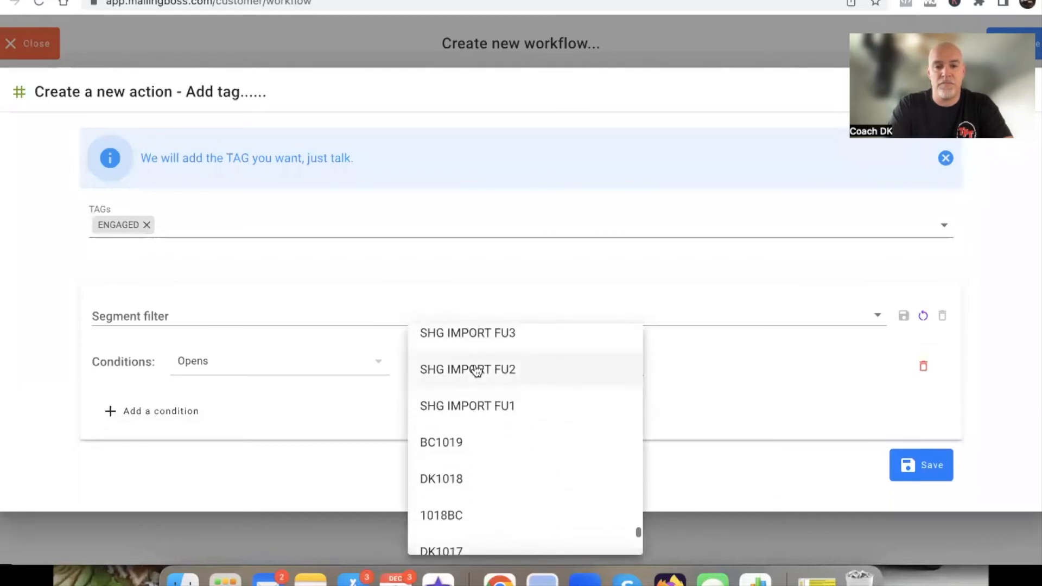
pyautogui.click(476, 371)
pyautogui.click(930, 464)
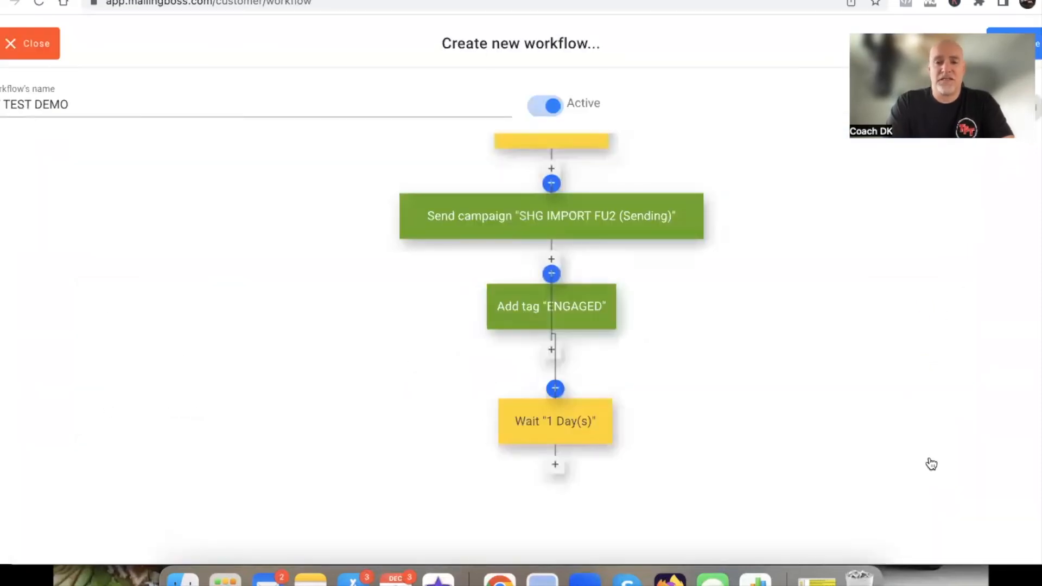
# Move the second ENGAGED tag block beside the SHG IMPORT FU2 branch and raise the following 1 Day(s) wait block closer to the campaign
pyautogui.moveTo(584, 318); pyautogui.dragTo(731, 340)
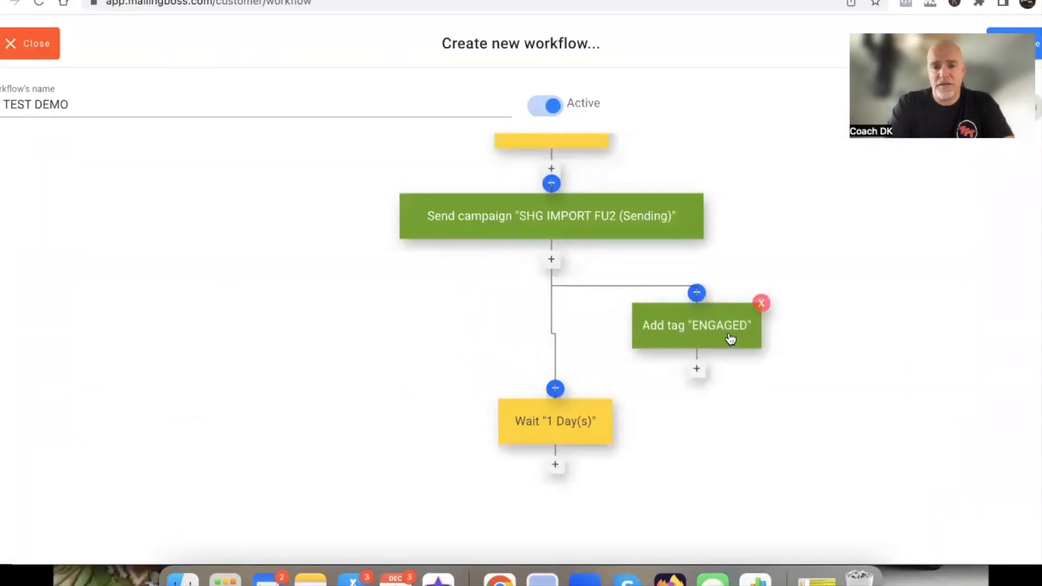
pyautogui.moveTo(568, 419); pyautogui.dragTo(565, 368)
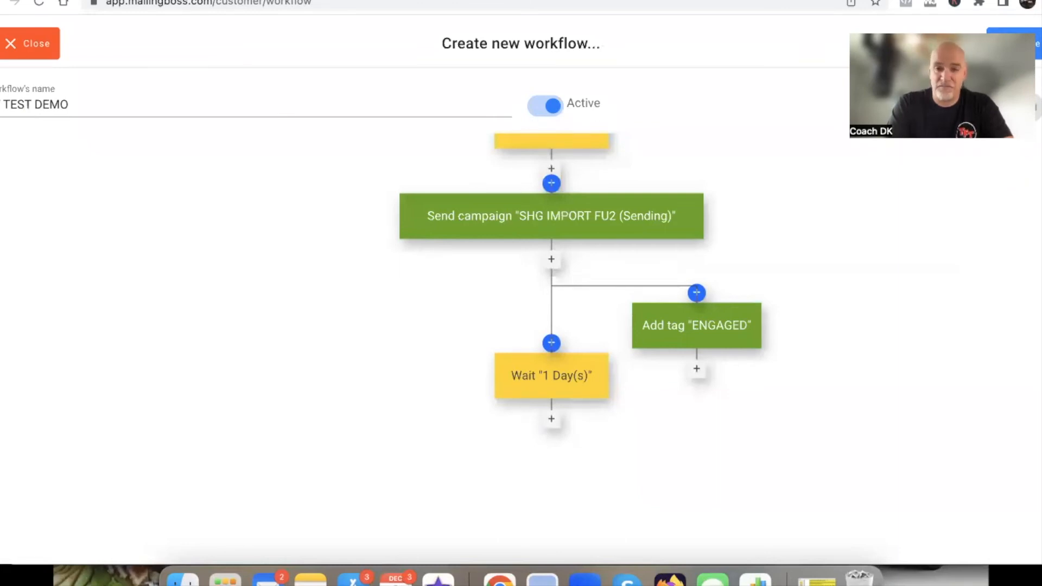
pyautogui.scroll(3, 883, 275)
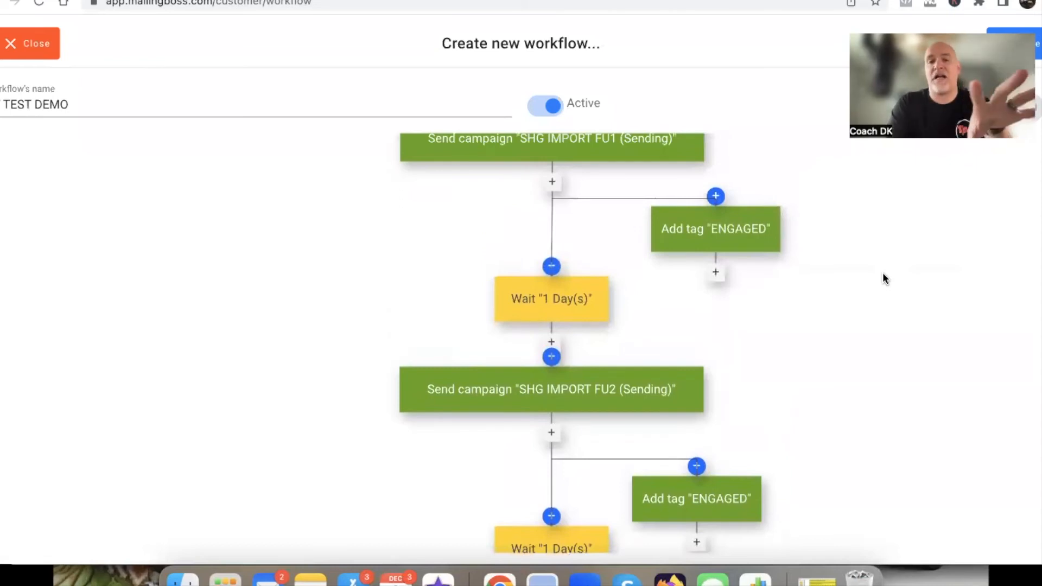
pyautogui.scroll(3, 883, 277)
pyautogui.scroll(2, 885, 278)
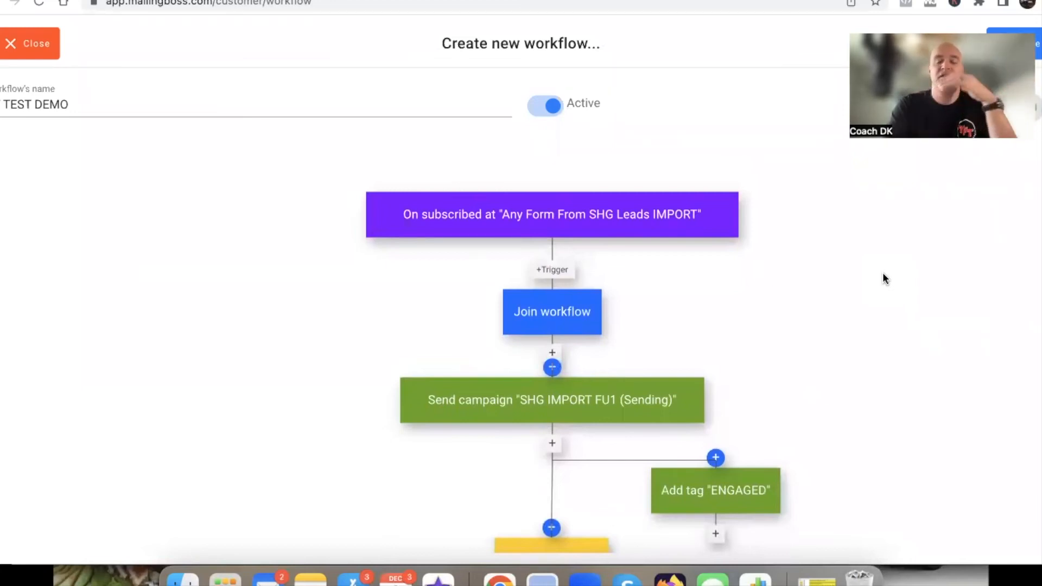
pyautogui.scroll(-5, 883, 274)
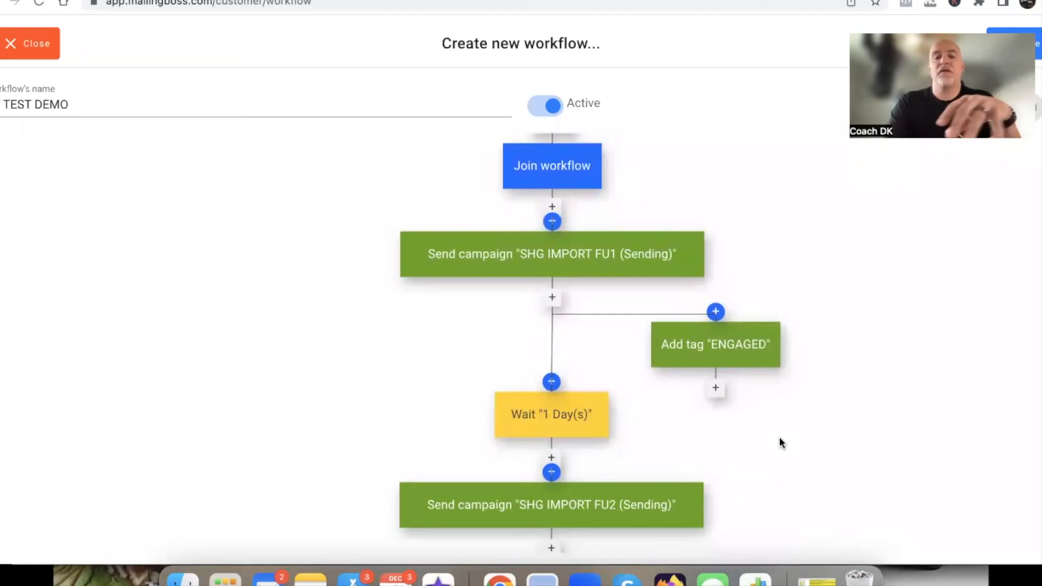
pyautogui.moveTo(711, 346)
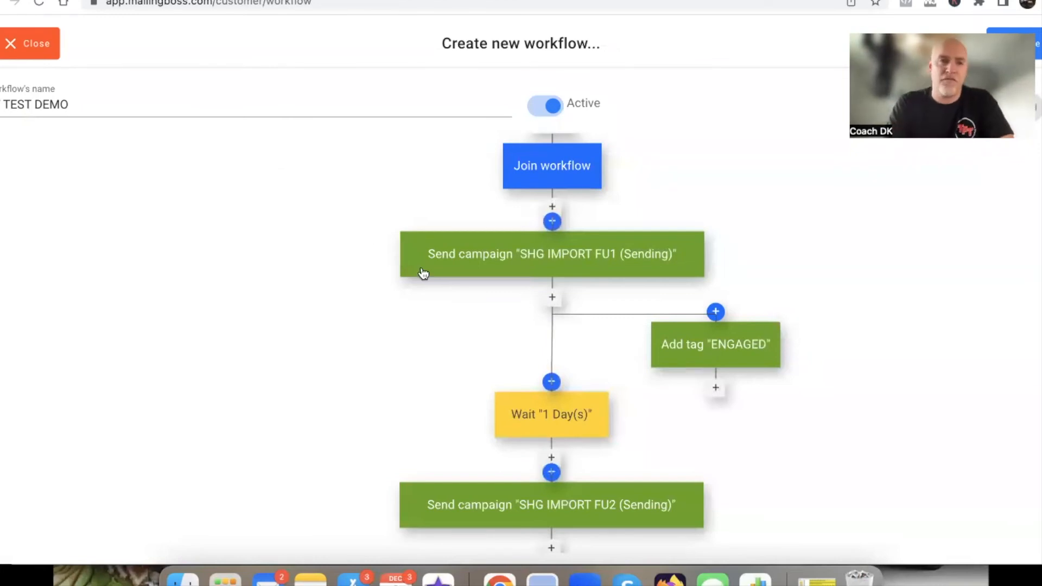
# Leave the workflow editor without saving the changes and open the list of email templates
pyautogui.click(44, 50)
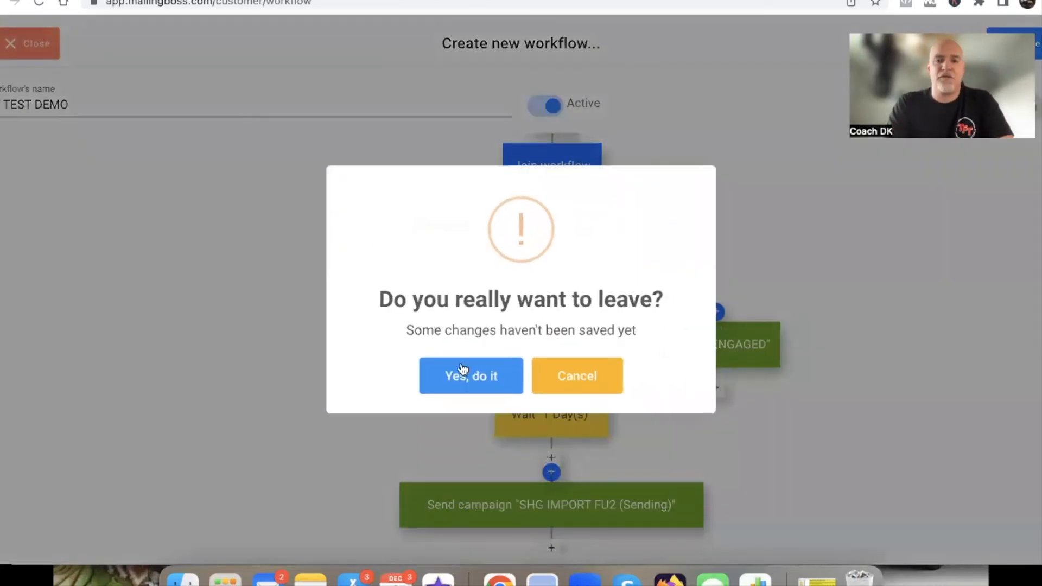
pyautogui.click(461, 381)
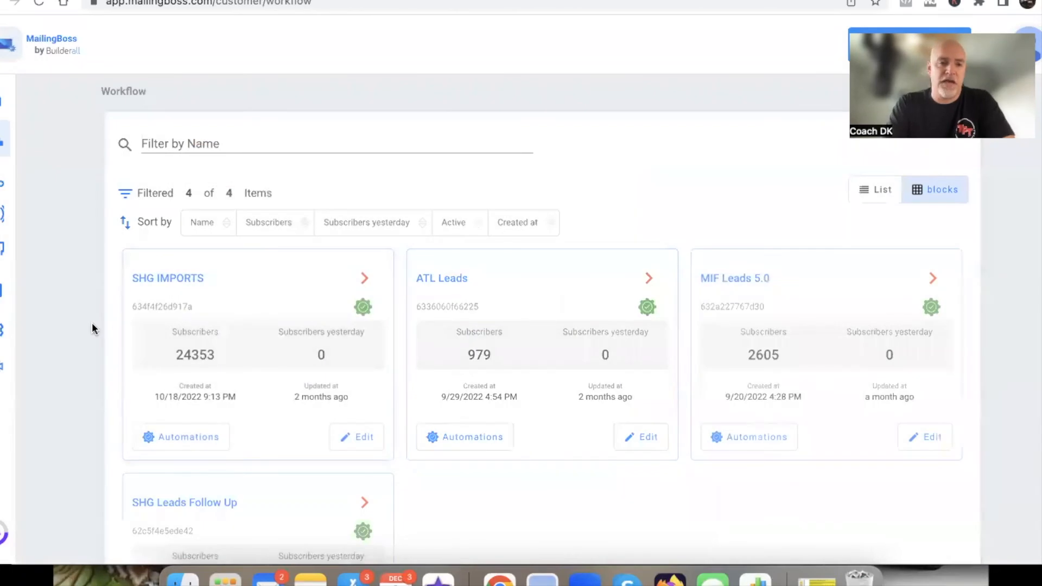
pyautogui.moveTo(3, 186)
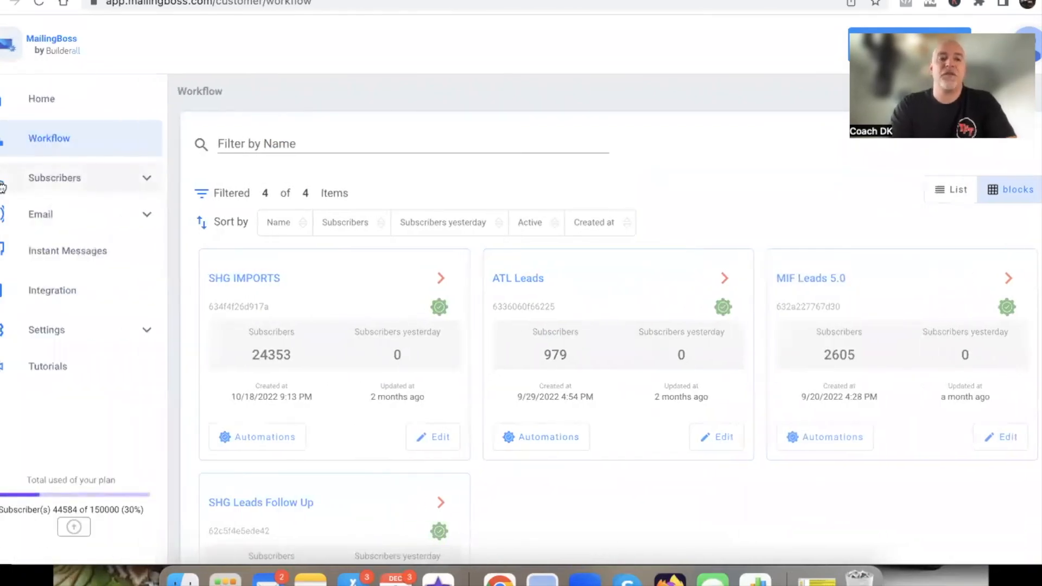
pyautogui.click(36, 215)
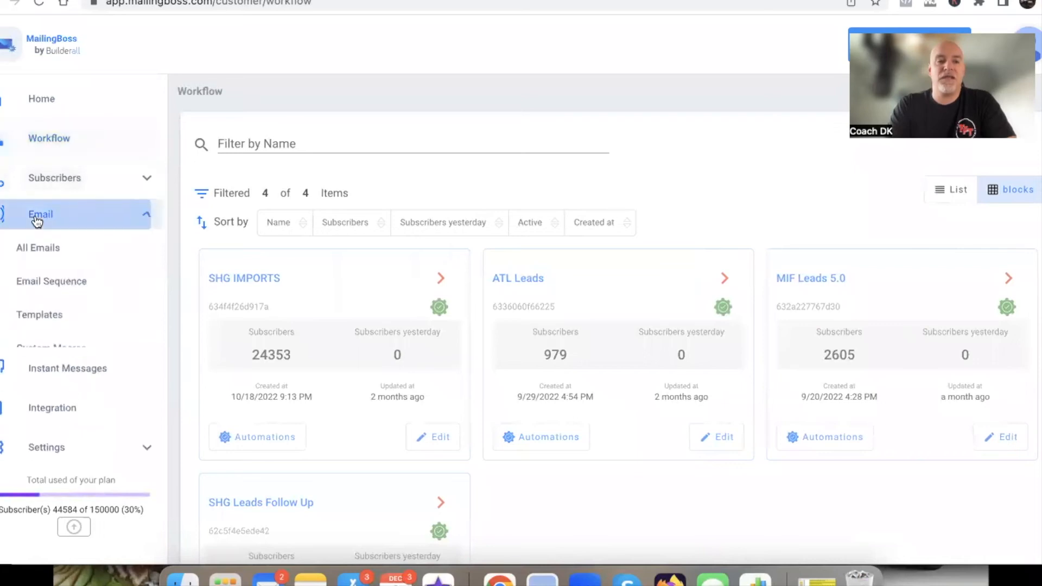
pyautogui.click(44, 317)
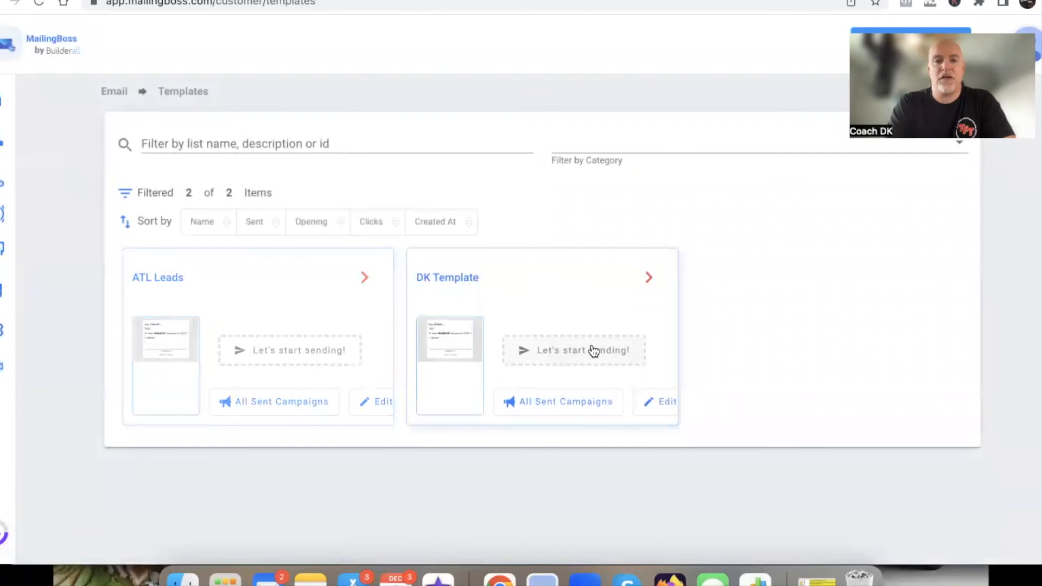
# Start a Regular/Broadcast campaign from DK Template and name it YT TEST Engaged Tag
pyautogui.click(591, 347)
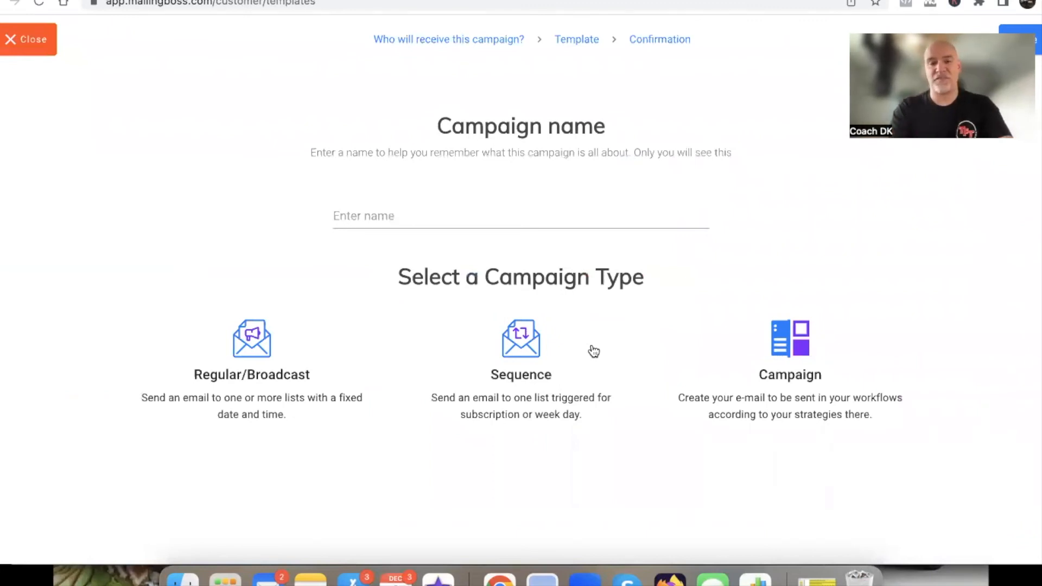
pyautogui.click(372, 215)
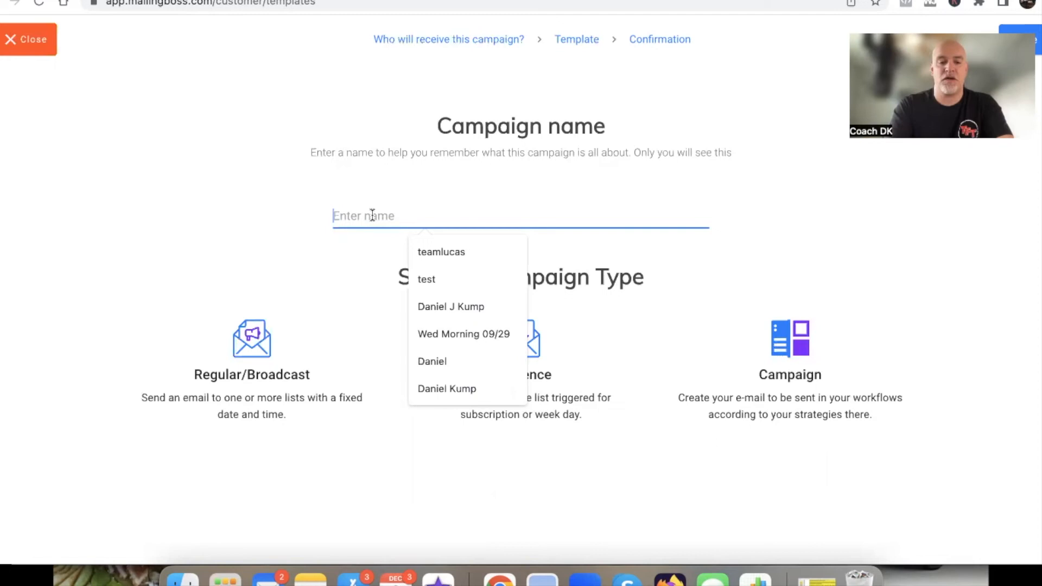
pyautogui.write('YT TEST')
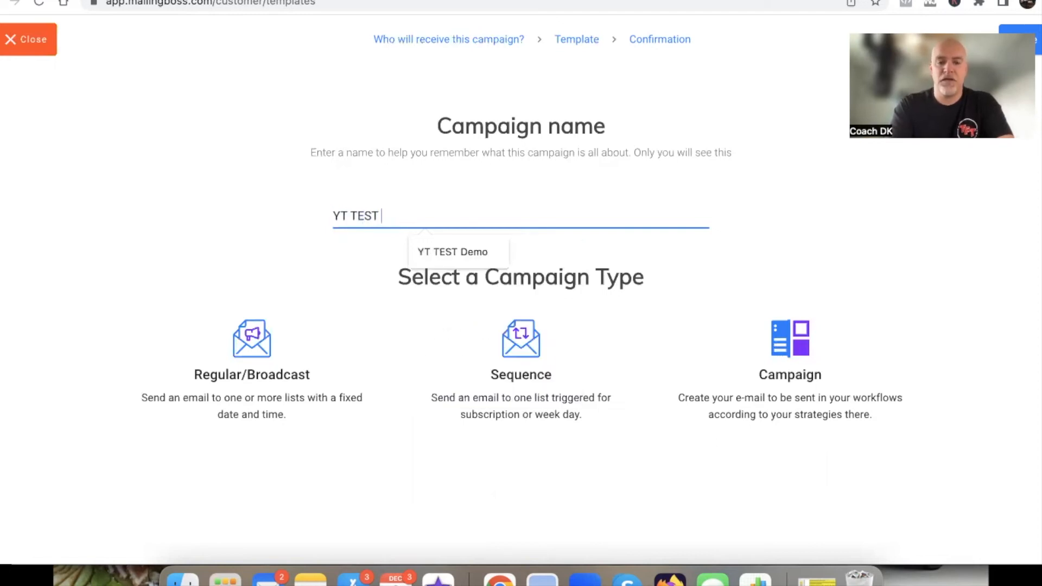
pyautogui.write(' Engaged Tag')
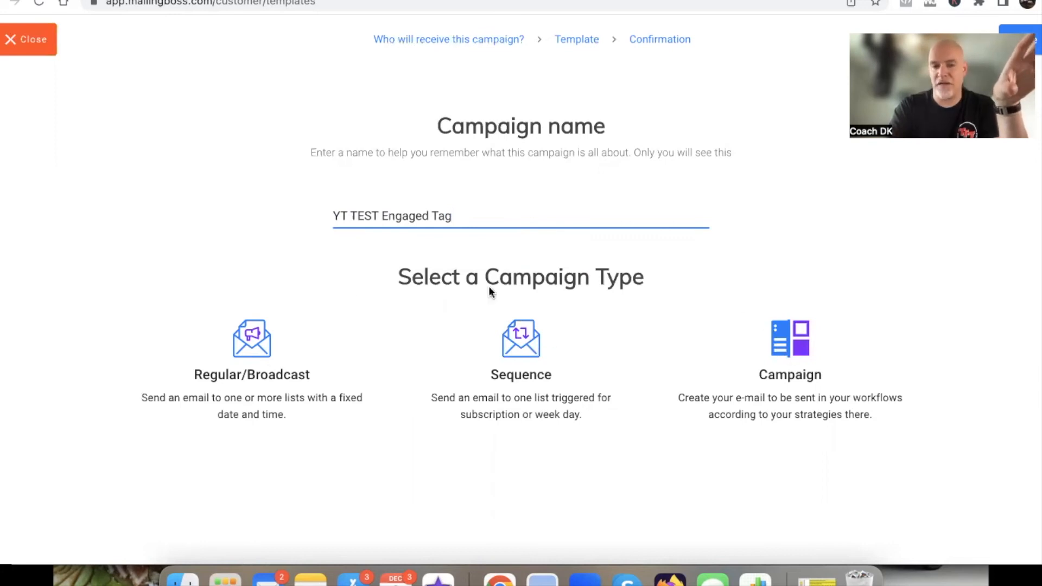
pyautogui.click(251, 350)
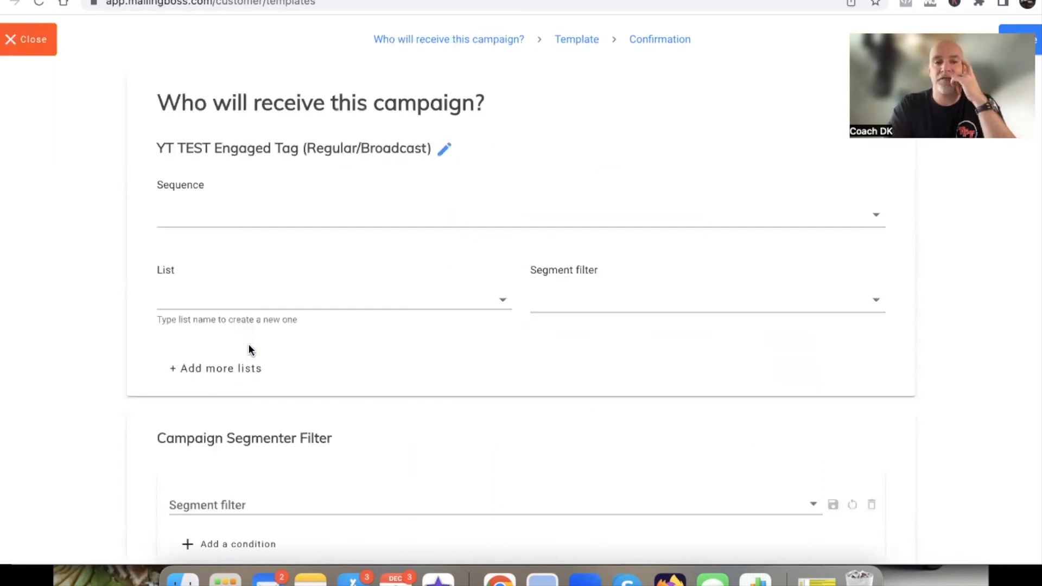
# Set the campaign's recipient list to SHG Leads IMPORT
pyautogui.click(252, 301)
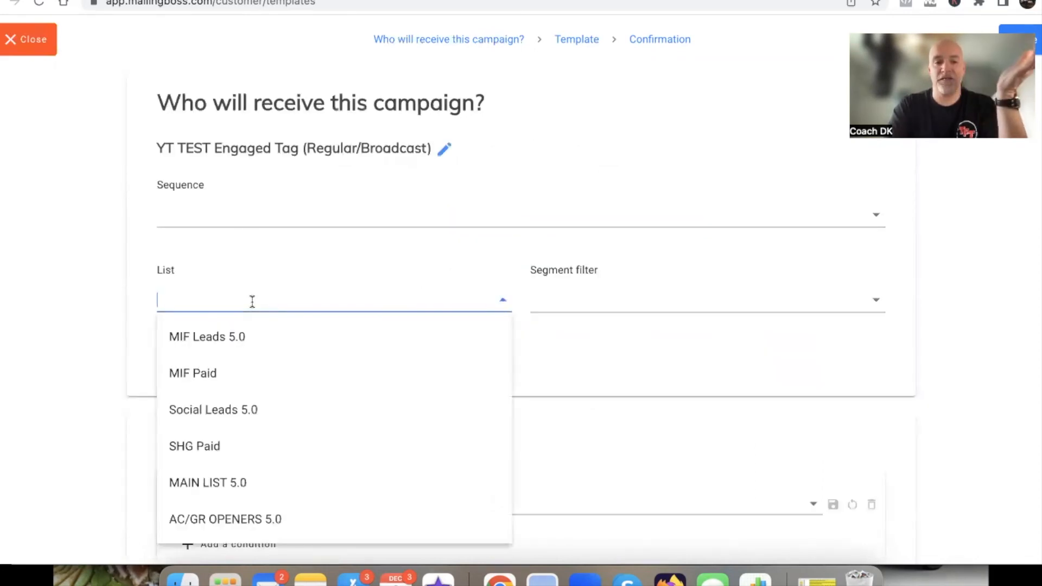
pyautogui.scroll(-3, 239, 418)
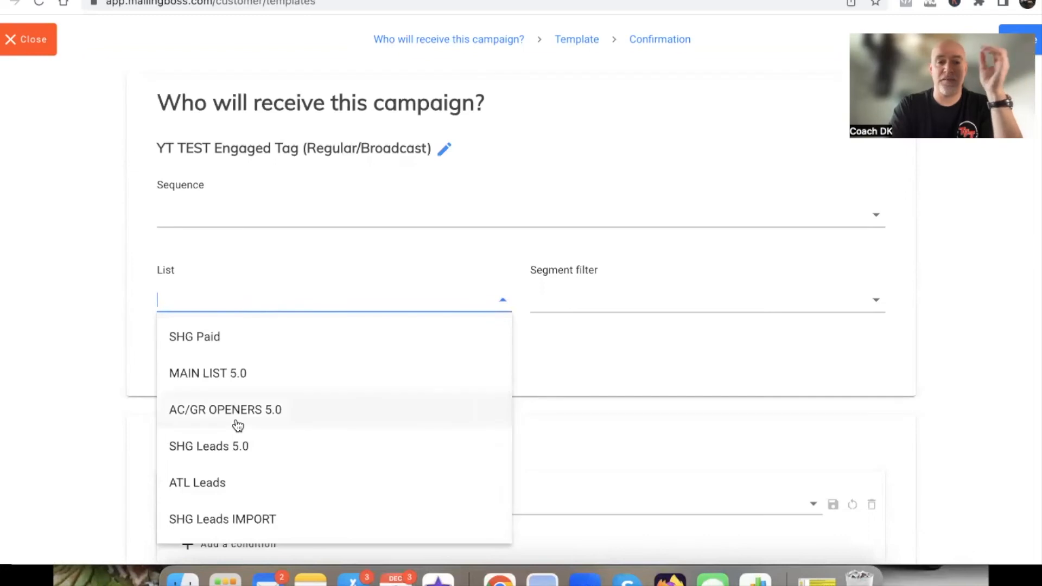
pyautogui.click(230, 522)
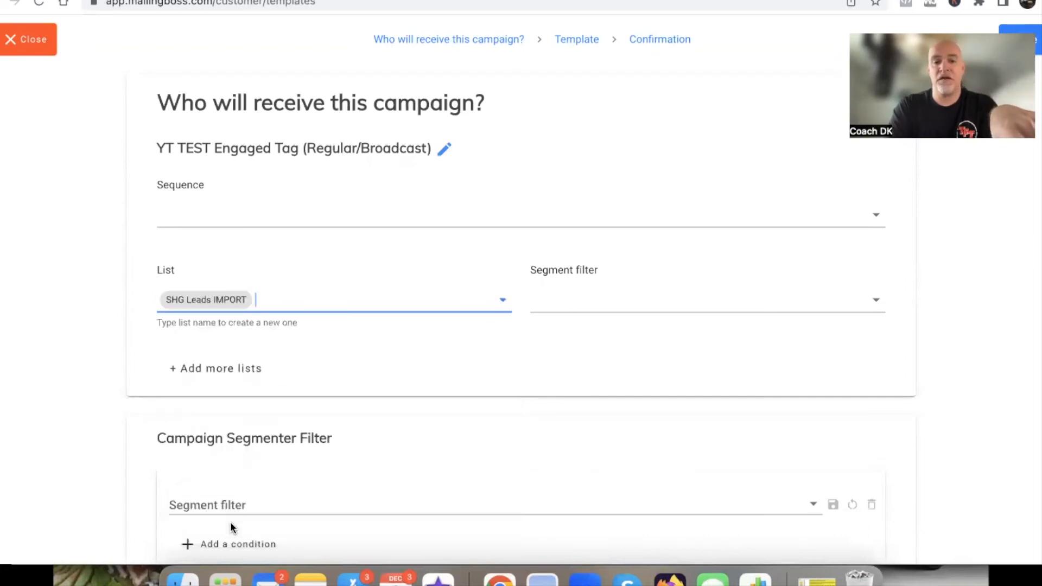
# Add a condition to the Campaign Segmenter Filter requiring that the subscriber Tag exists as ENGAGED
pyautogui.scroll(-1, 432, 395)
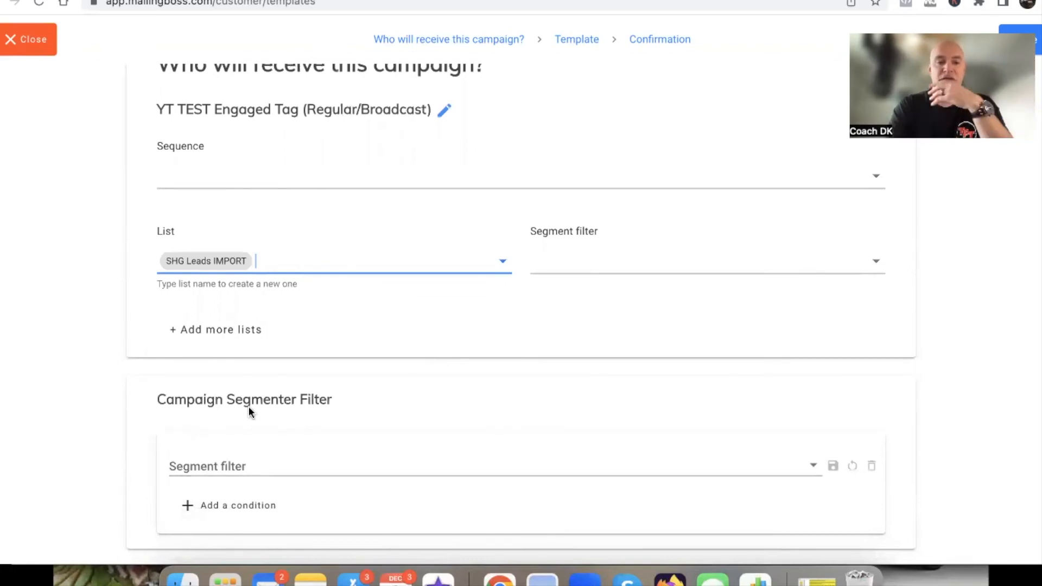
pyautogui.click(226, 511)
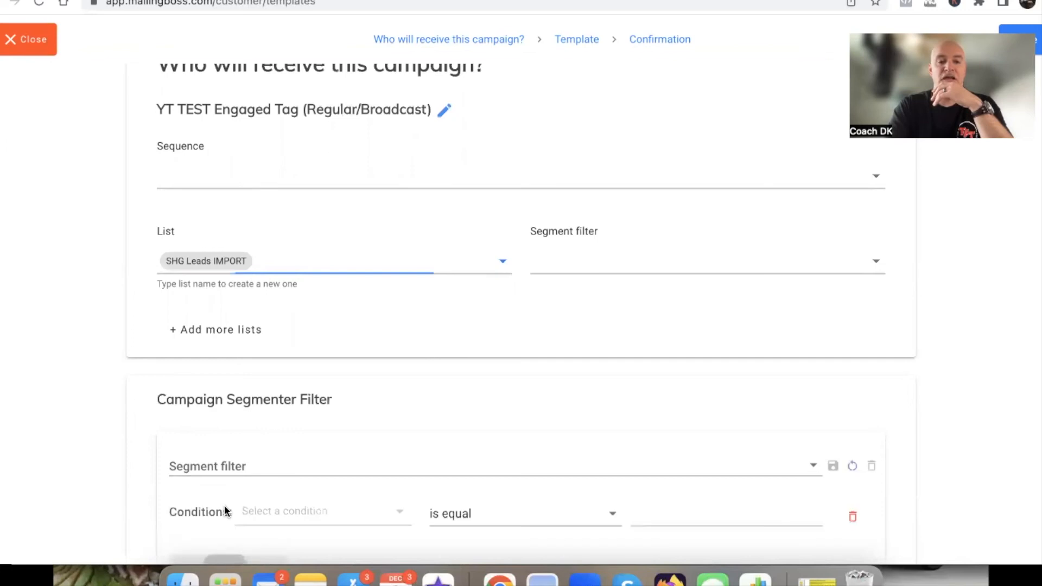
pyautogui.scroll(-2, 226, 511)
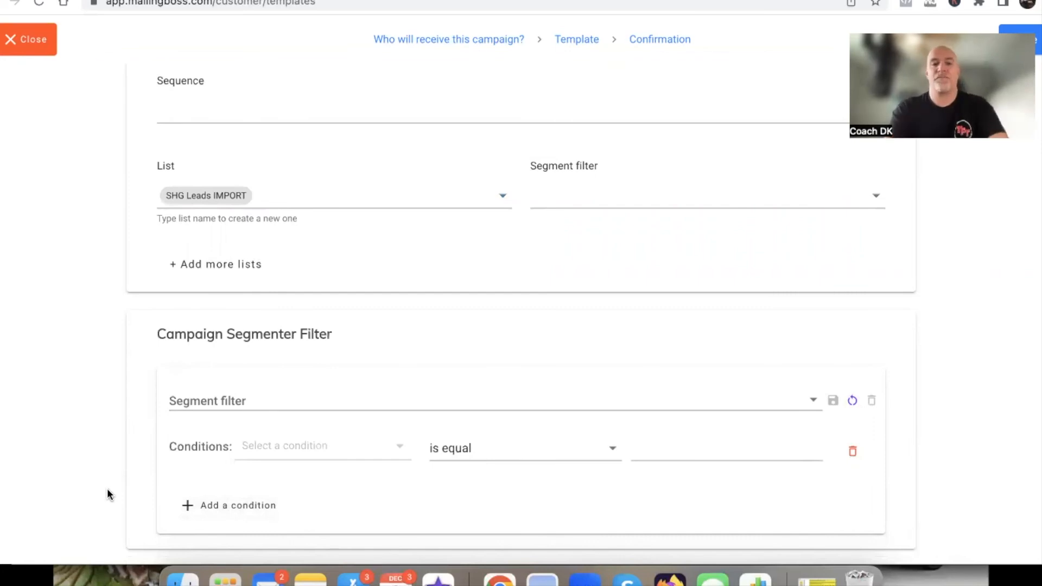
pyautogui.click(284, 450)
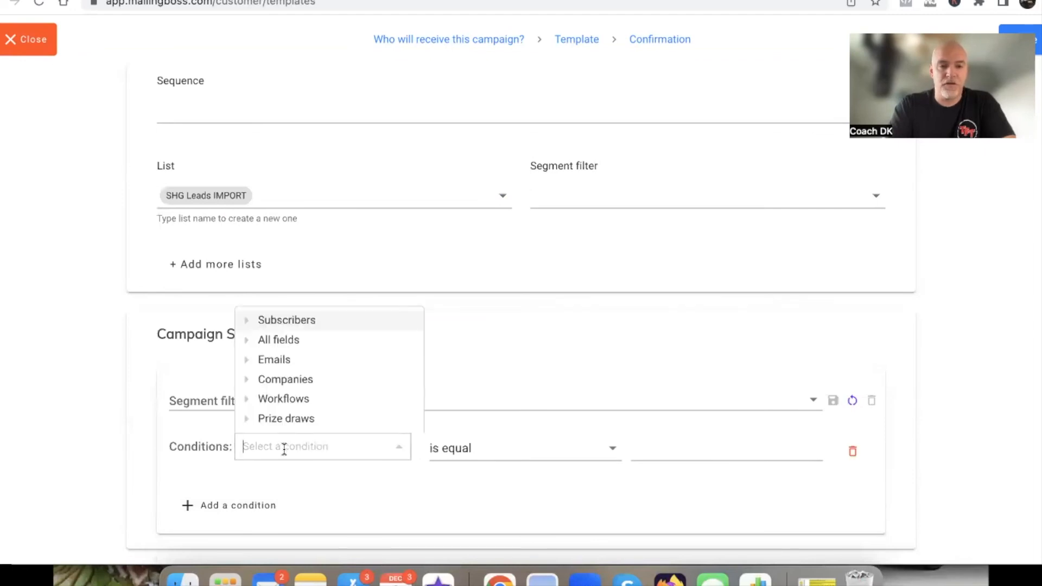
pyautogui.click(271, 319)
pyautogui.click(281, 397)
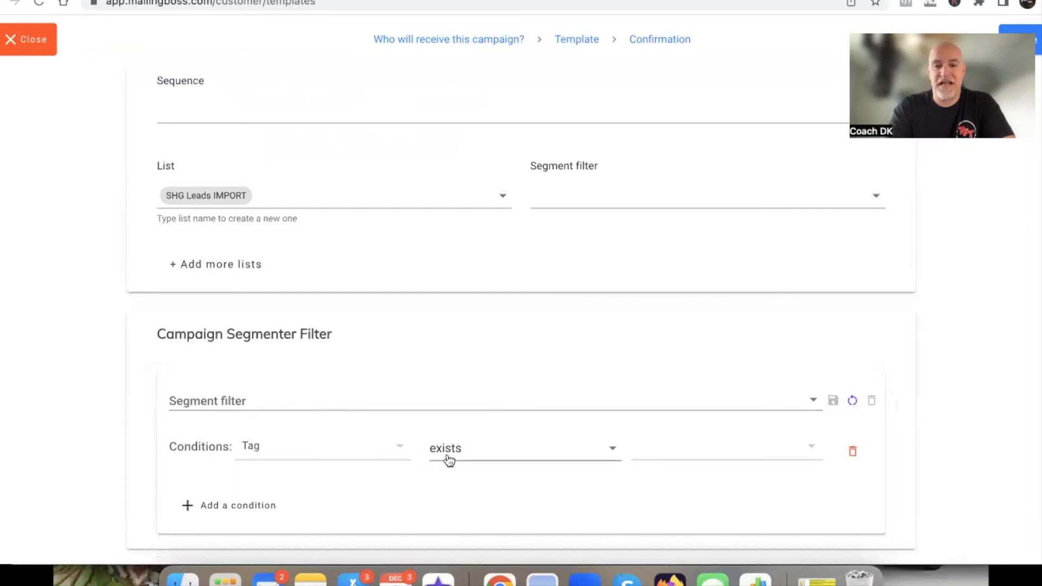
pyautogui.click(689, 454)
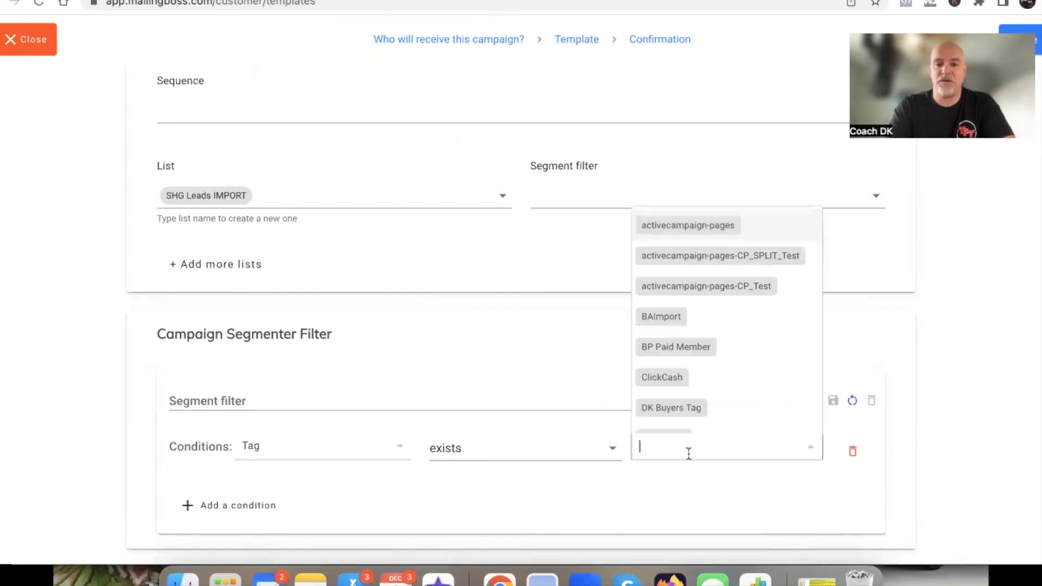
pyautogui.scroll(-3, 686, 373)
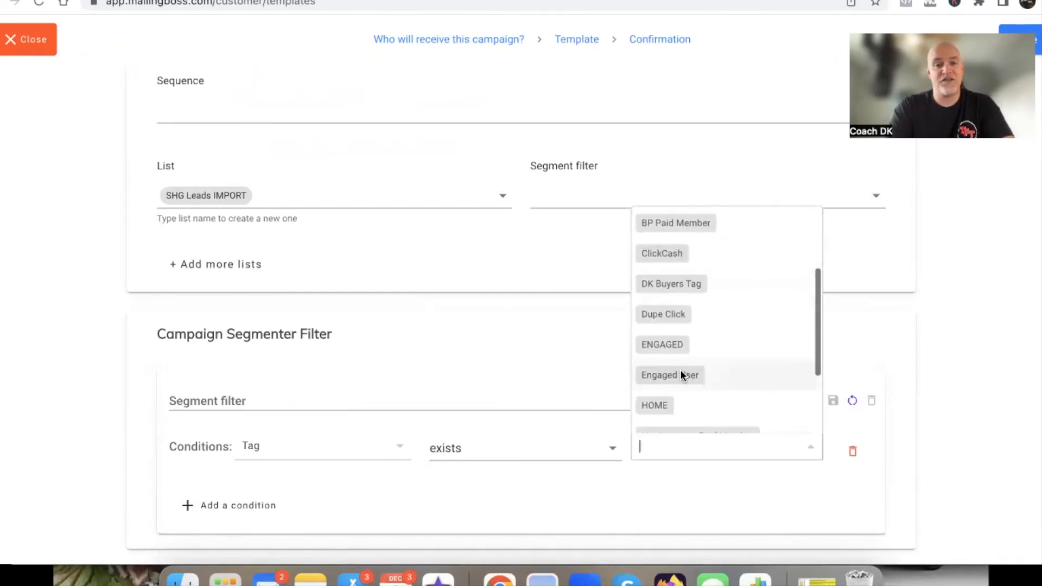
pyautogui.click(666, 344)
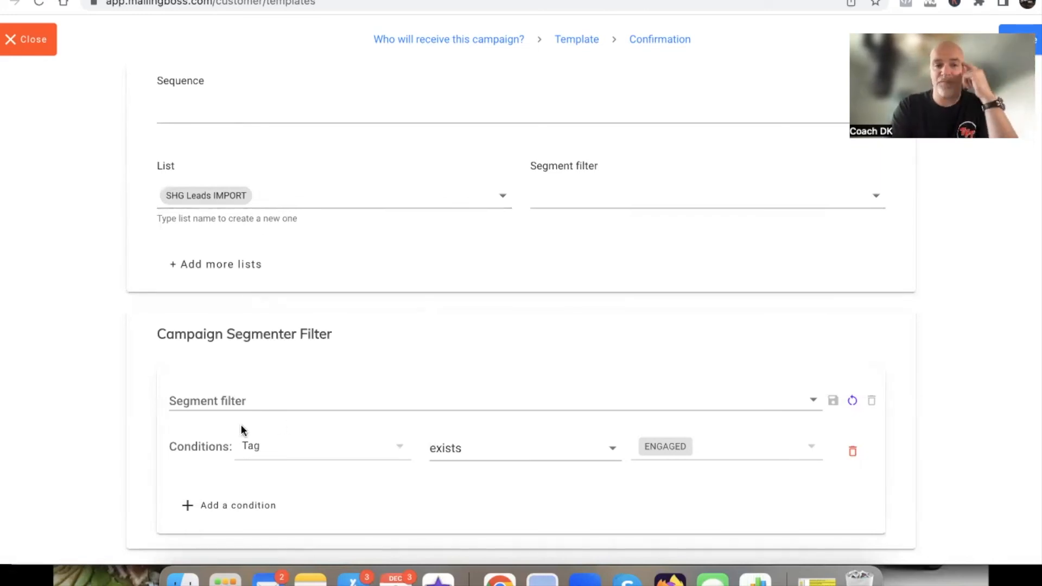
# Examine the saved segment filters and the tag condition in the Campaign Segmenter Filter, and close the campaign setup
pyautogui.moveTo(162, 334); pyautogui.dragTo(358, 342)
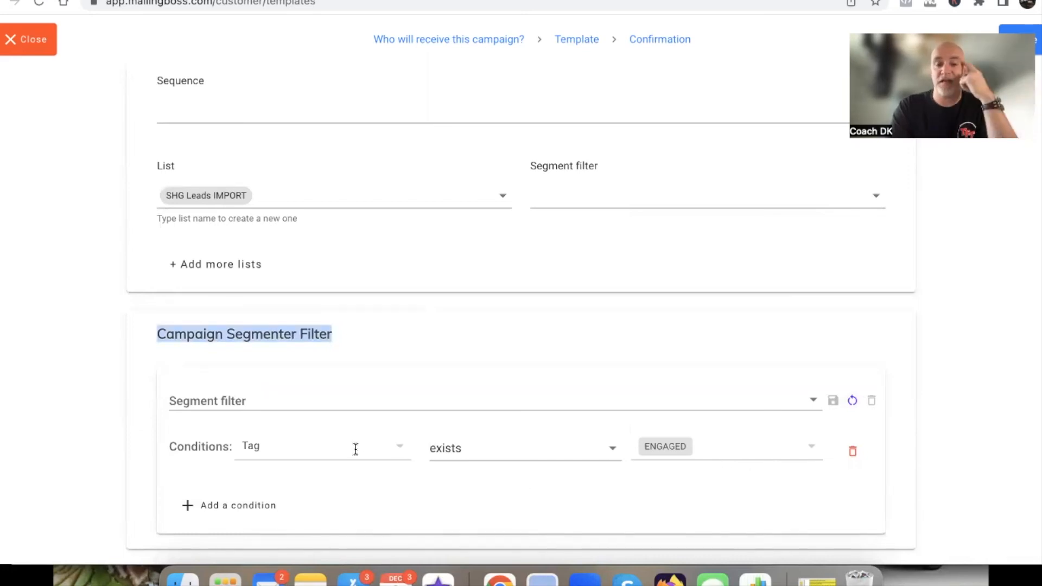
pyautogui.click(247, 401)
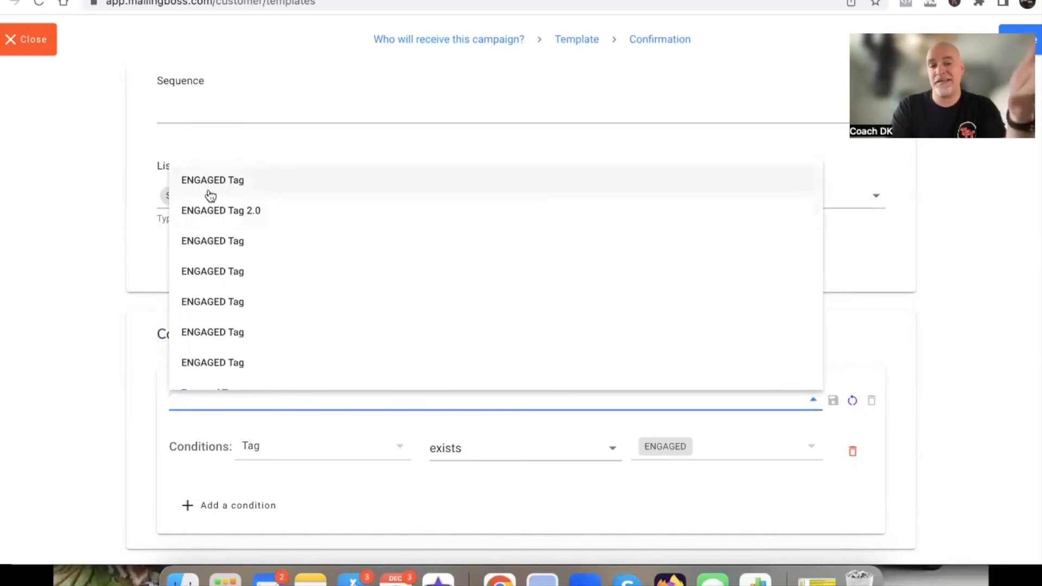
pyautogui.click(124, 421)
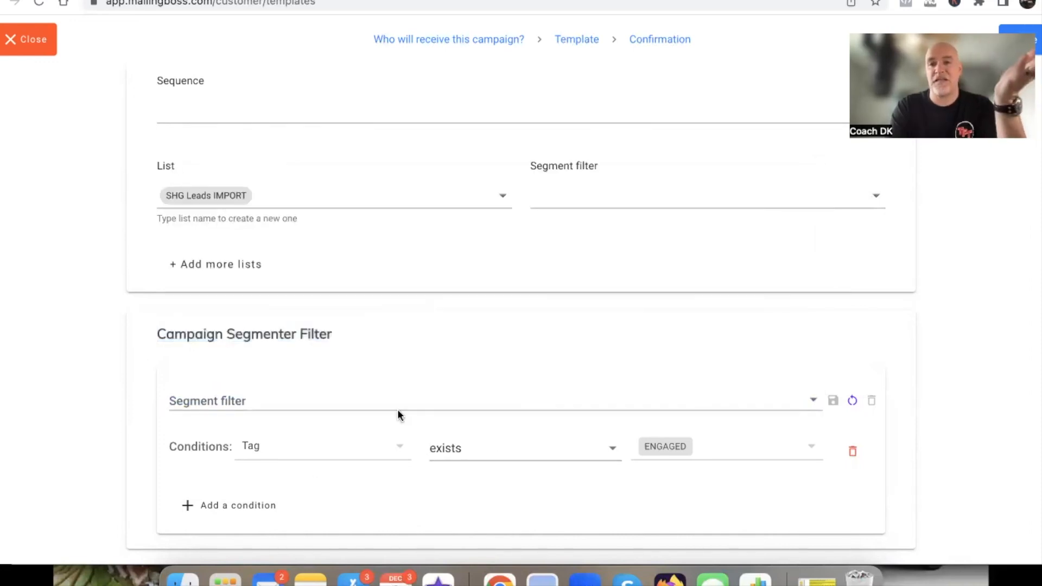
pyautogui.click(234, 400)
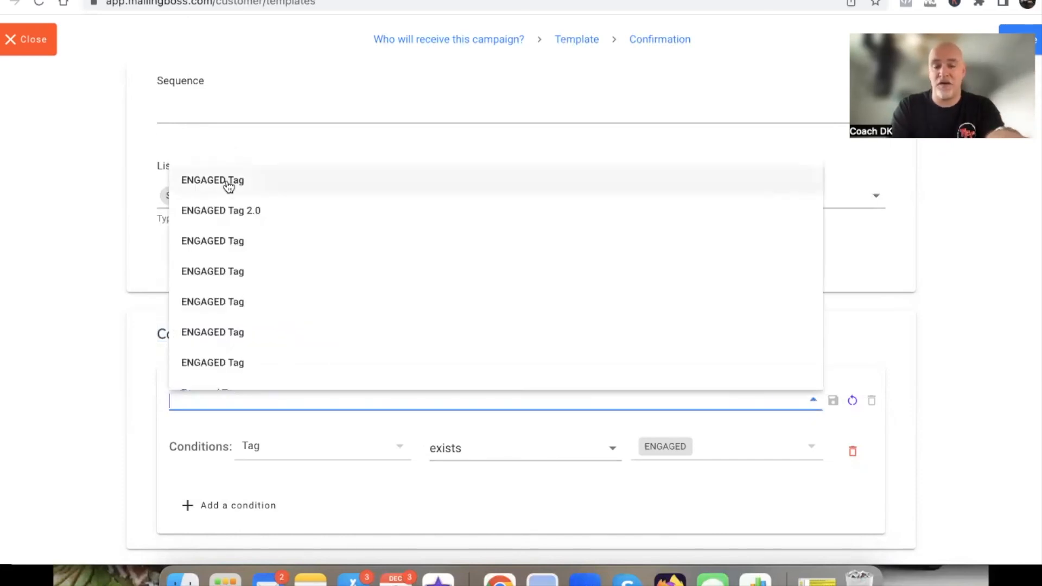
pyautogui.click(106, 425)
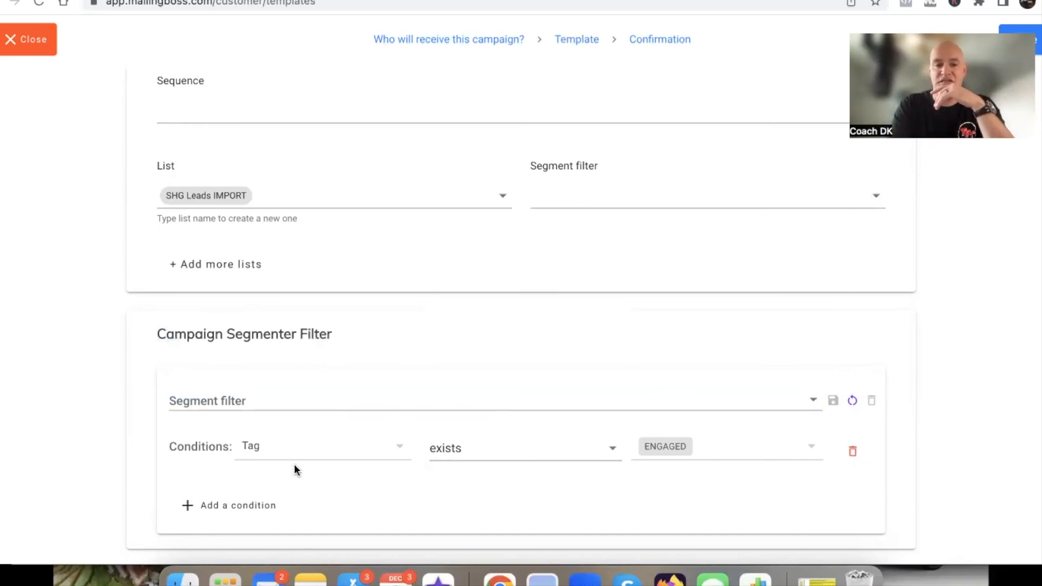
pyautogui.moveTo(166, 444); pyautogui.dragTo(268, 445)
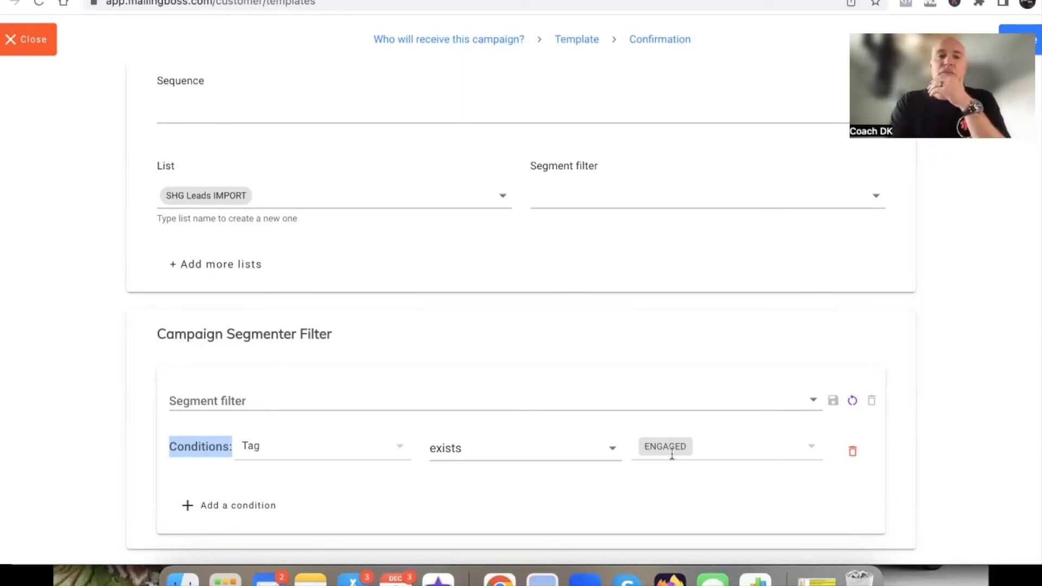
pyautogui.click(28, 40)
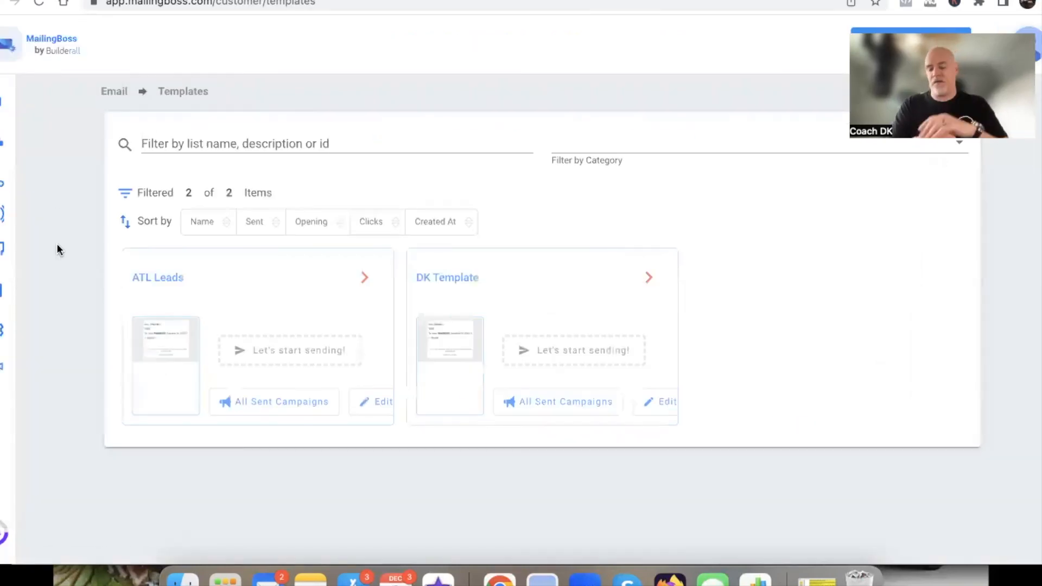